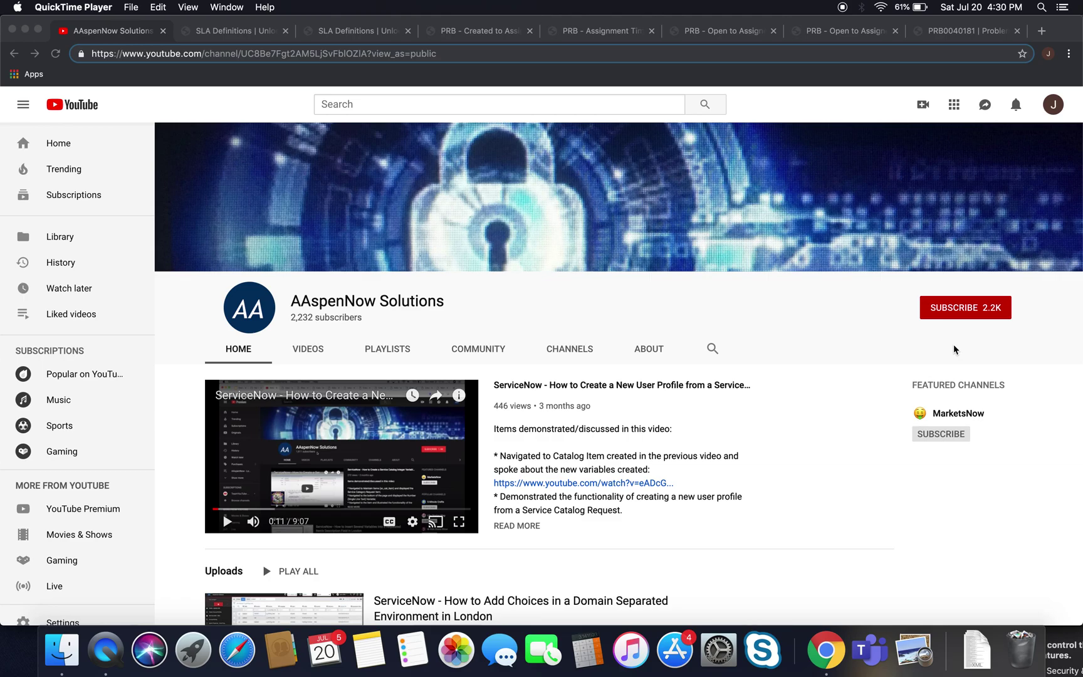
- Refresh the active problem SLA definitions list so PRB - Assignment Time to Close appears
click(219, 35)
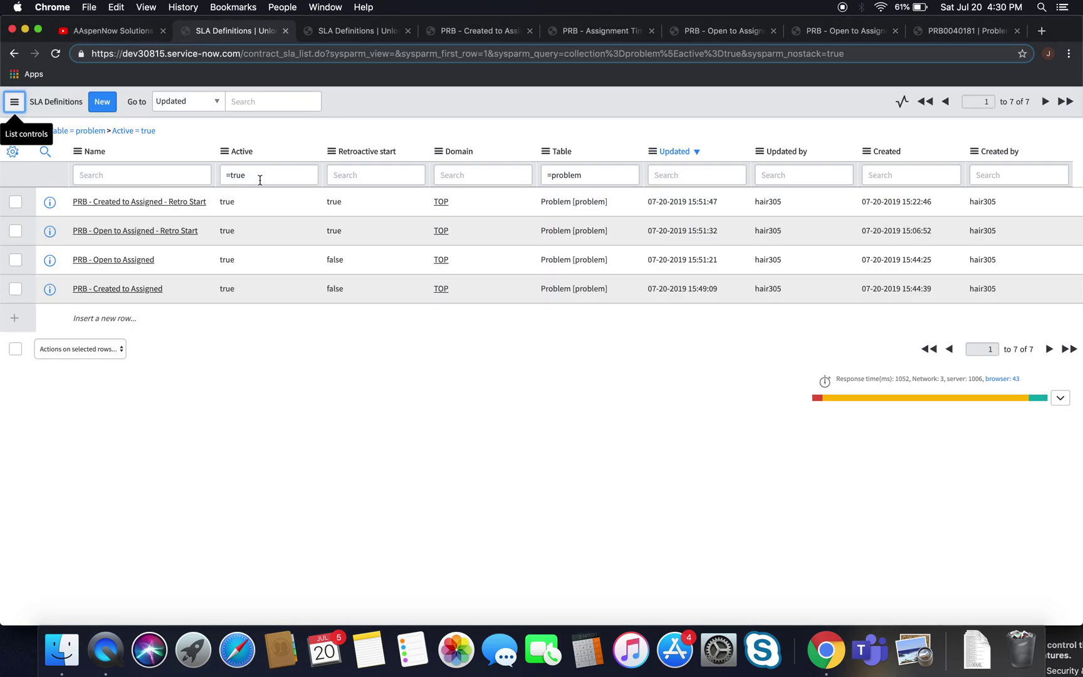
right_click(416, 100)
click(457, 168)
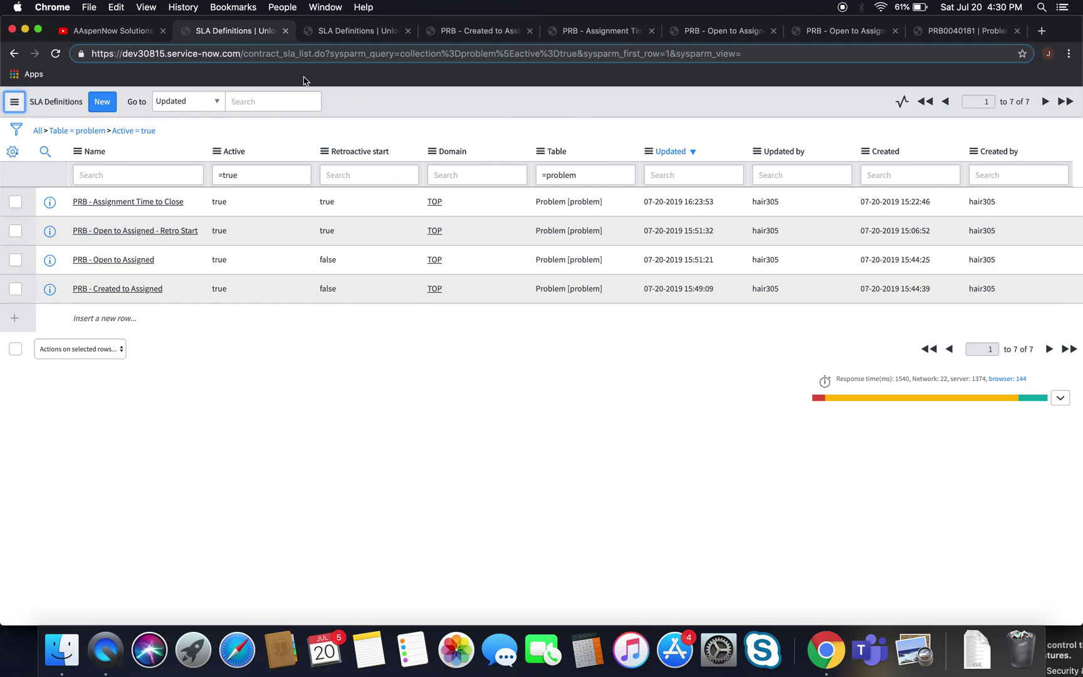
click(241, 53)
mouse_move(241, 54)
mouse_down()
mouse_move(567, 178)
mouse_move(246, 78)
mouse_move(227, 55)
mouse_up()
- Find 'la def' in the Filter navigator and open the SLA Definitions list
click(245, 54)
drag(244, 53, 654, 265)
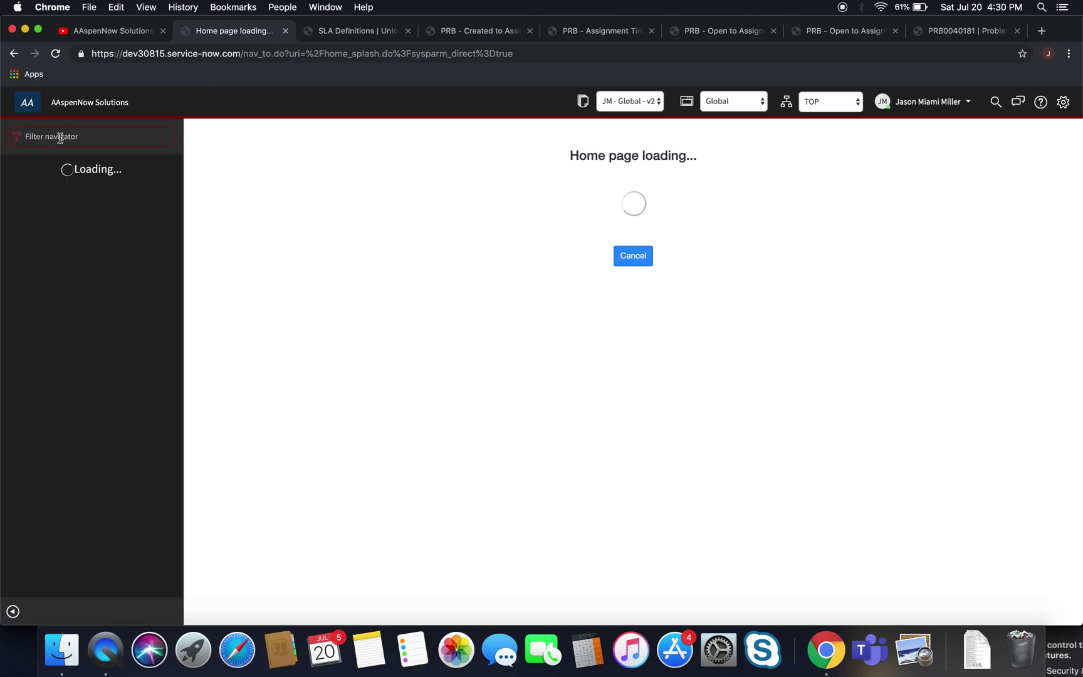
text(la)
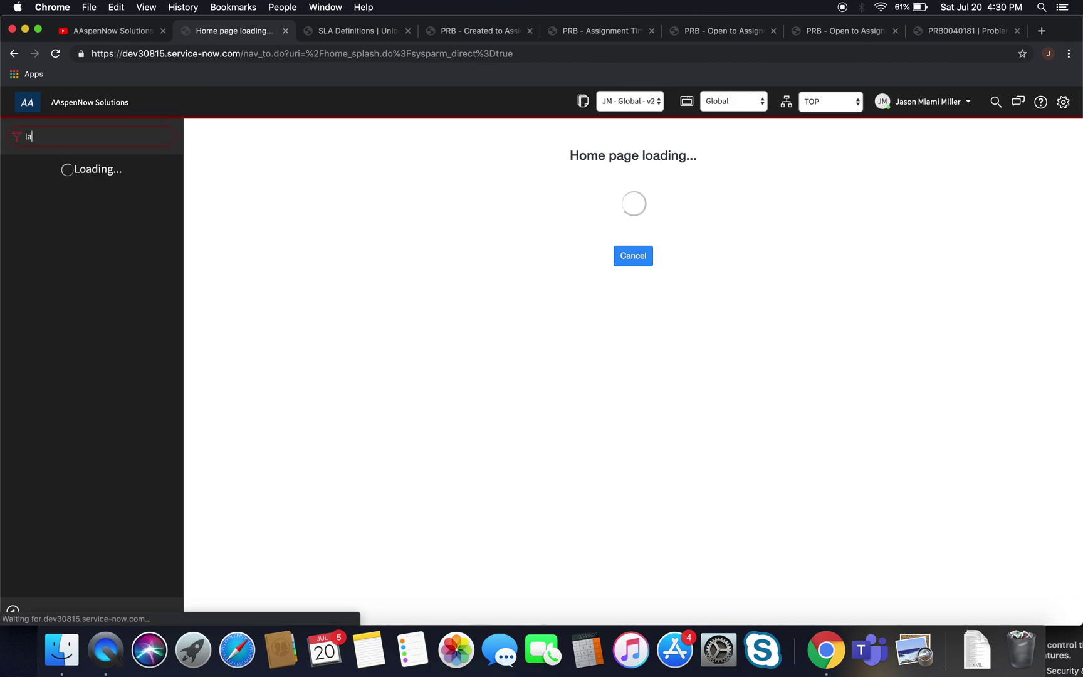
text( def)
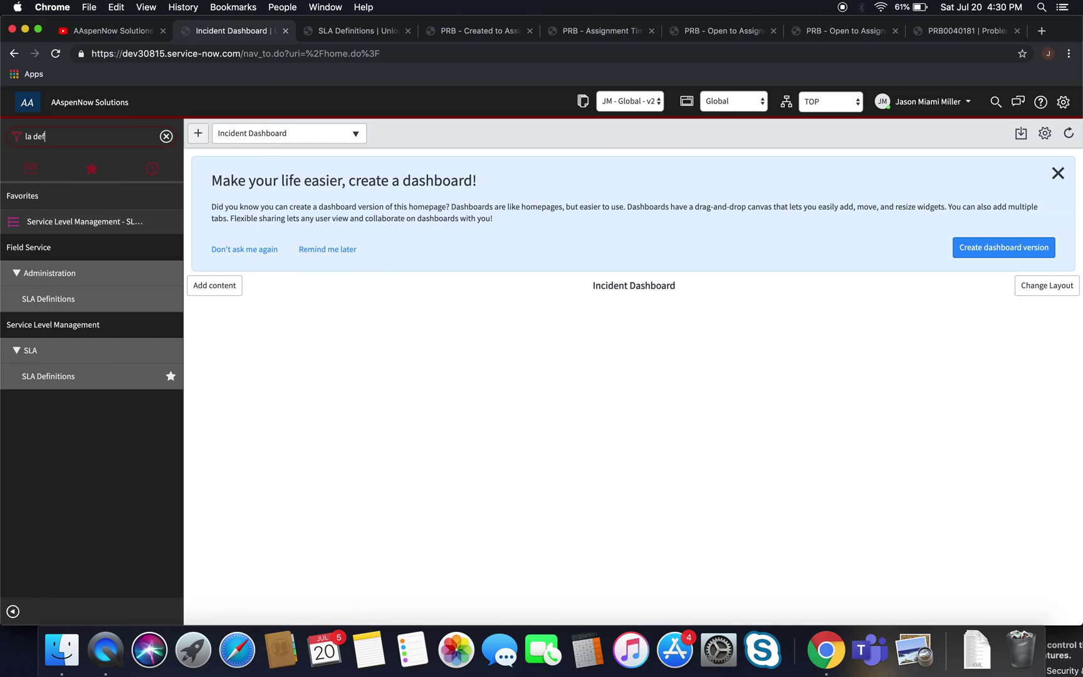
click(76, 223)
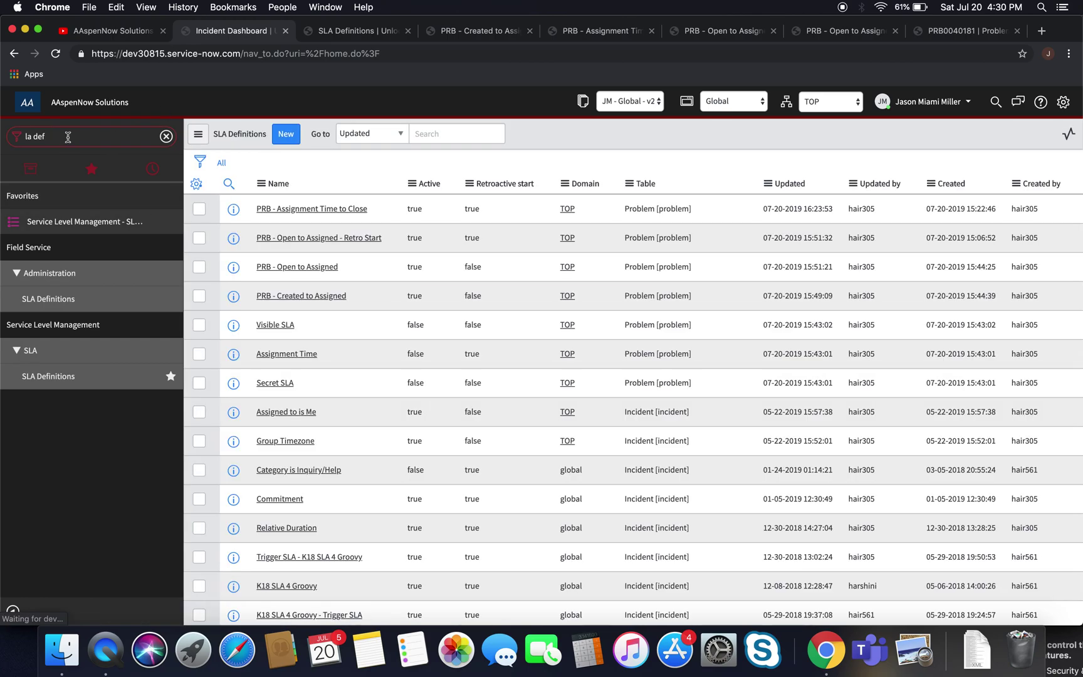
- Enter contract_sla.LIST to open the full 155-record SLA list in a new tab
click(69, 137)
text(co)
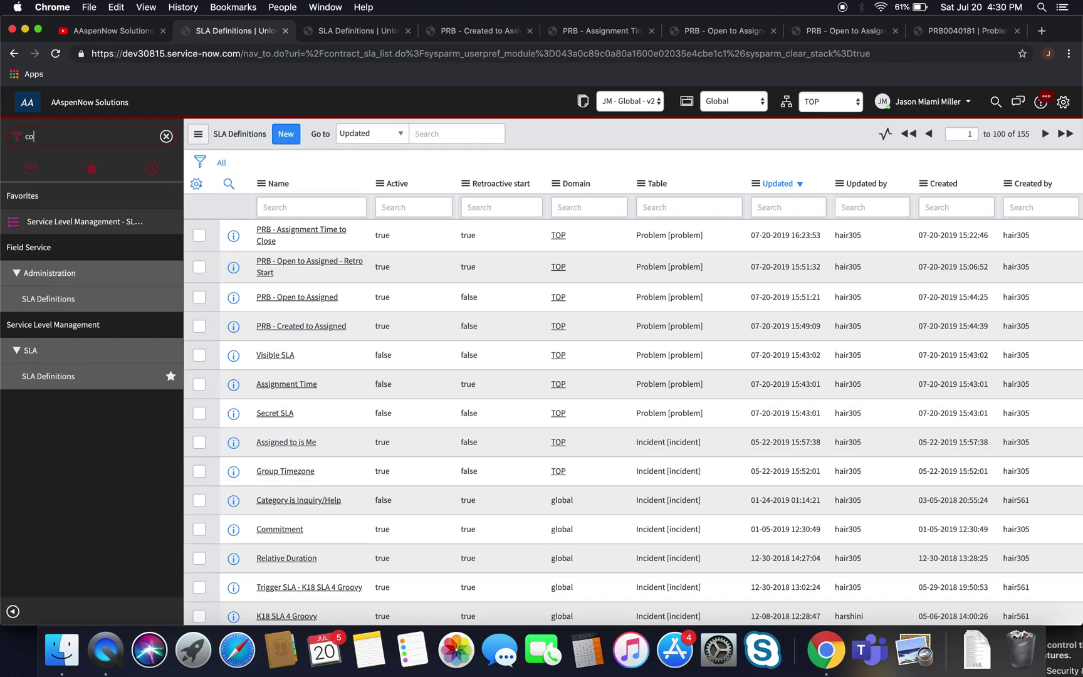
text(ntract_sla.)
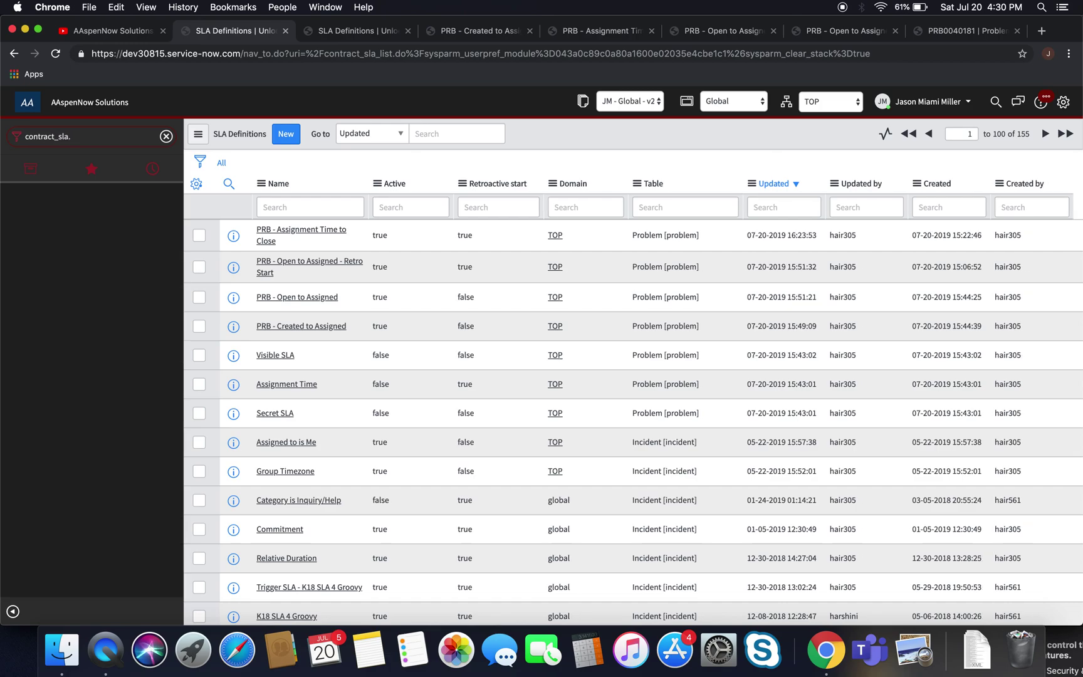
text(LIST)
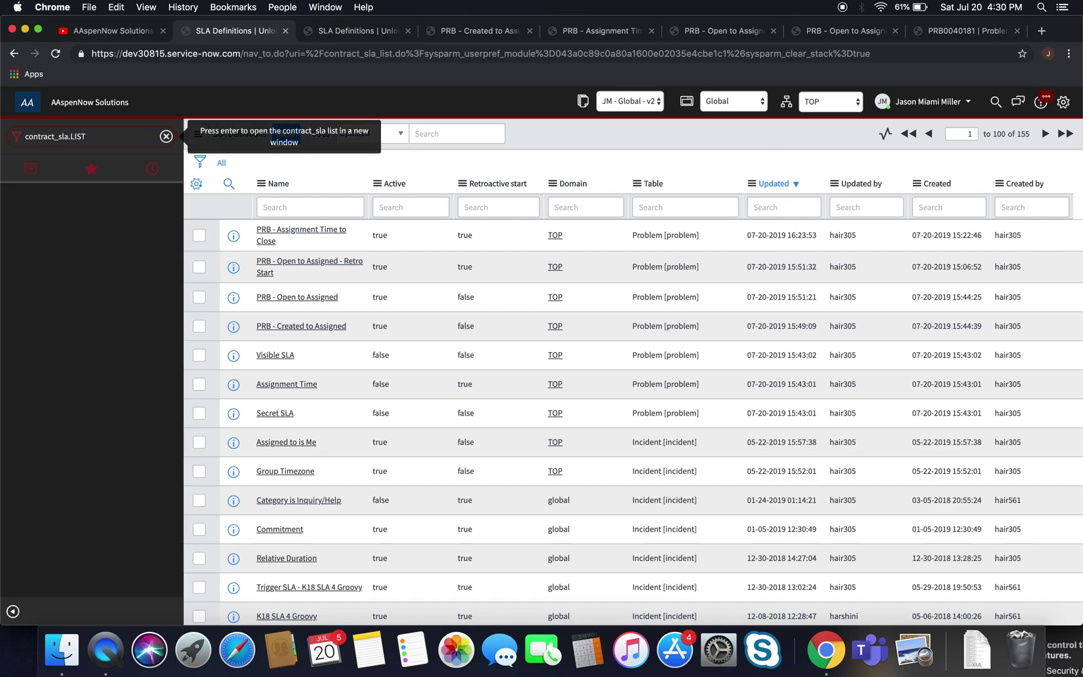
key(Return)
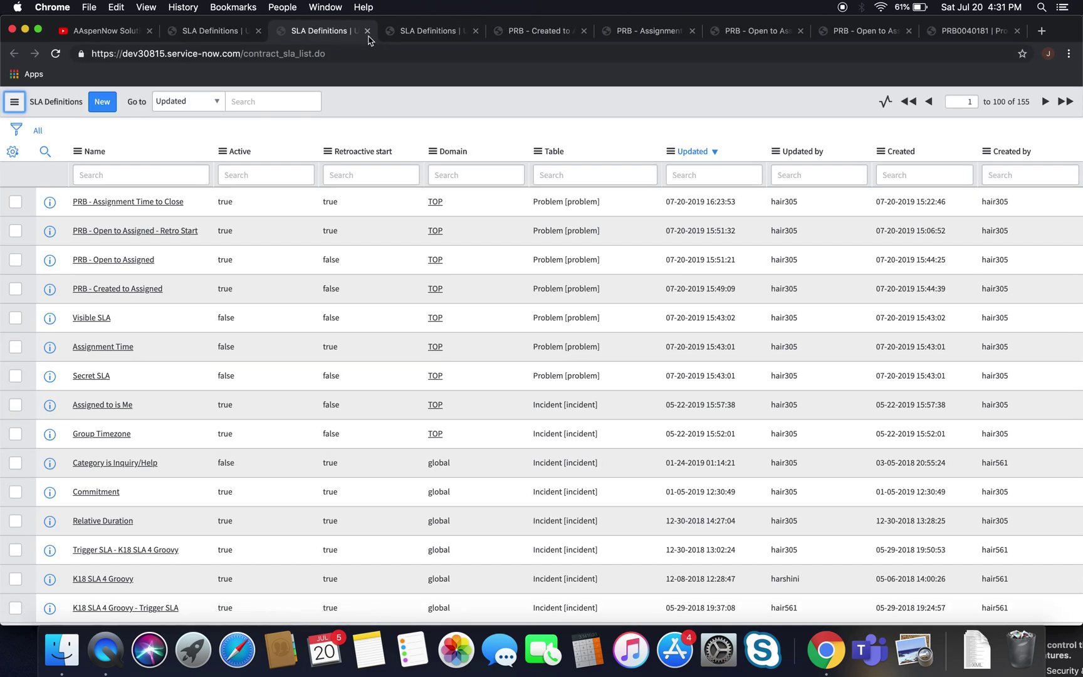
- Close the extra tab, filter to the Problem table, and try a retroactive-start filter
click(367, 31)
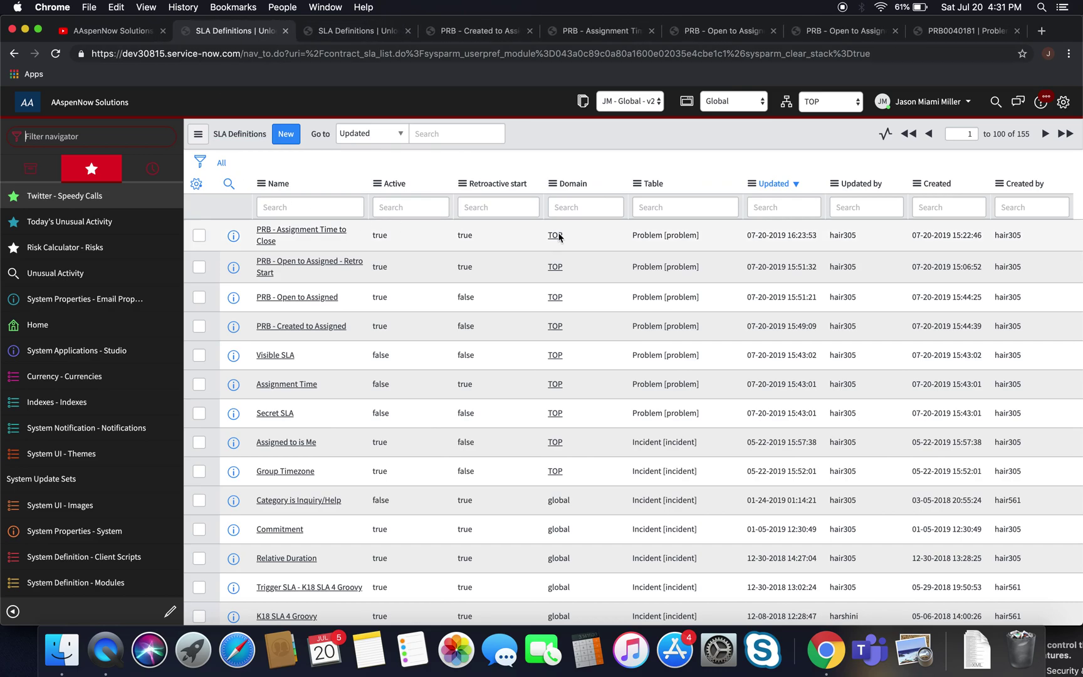
right_click(646, 234)
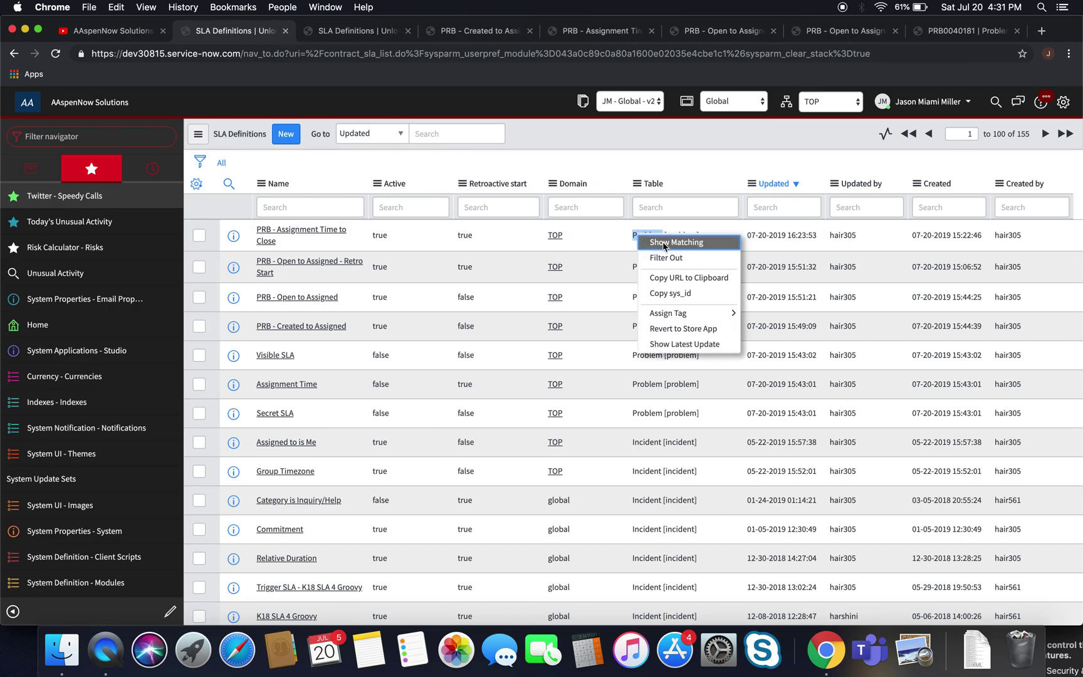
click(664, 244)
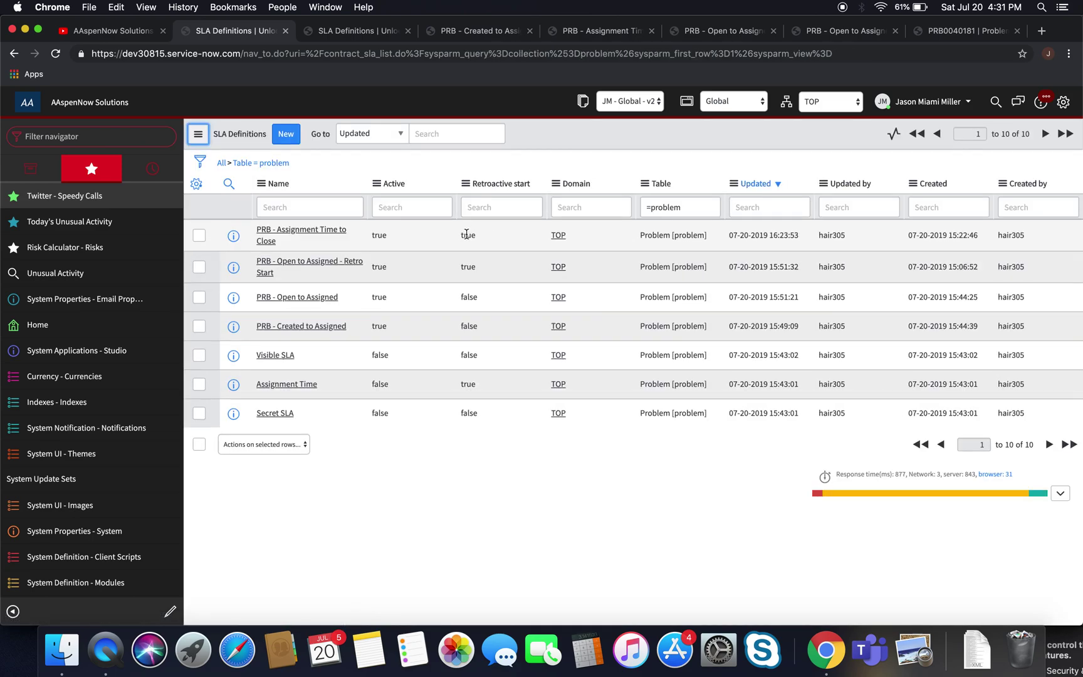
right_click(484, 234)
click(486, 244)
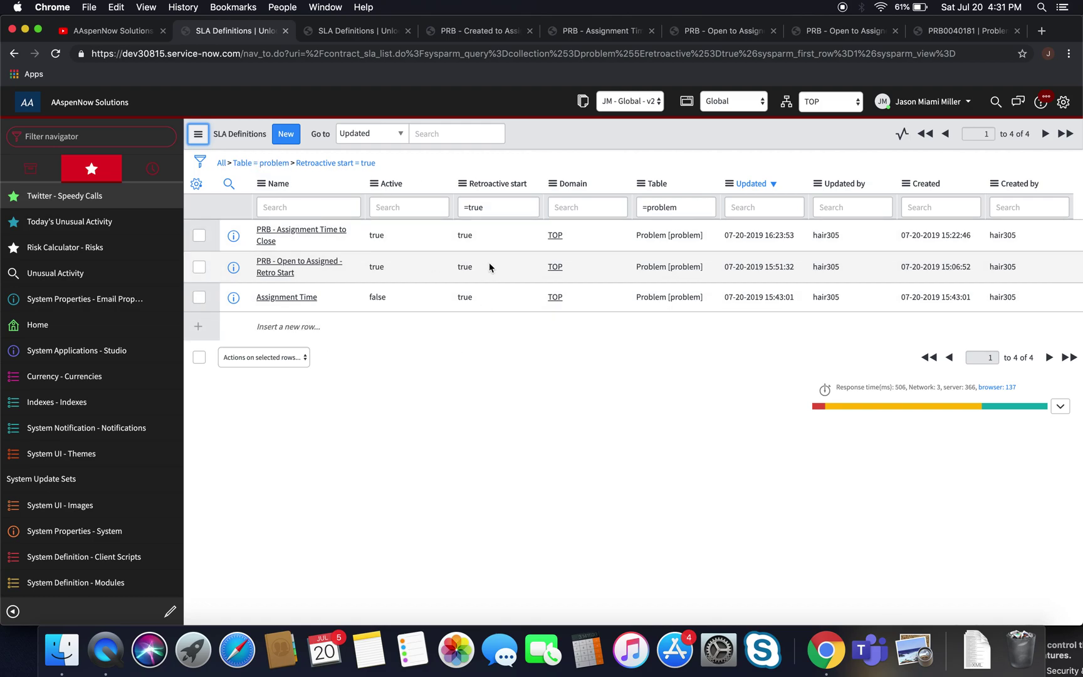
- Revert to the Problem-table filter and show only definitions where Active is true
click(269, 164)
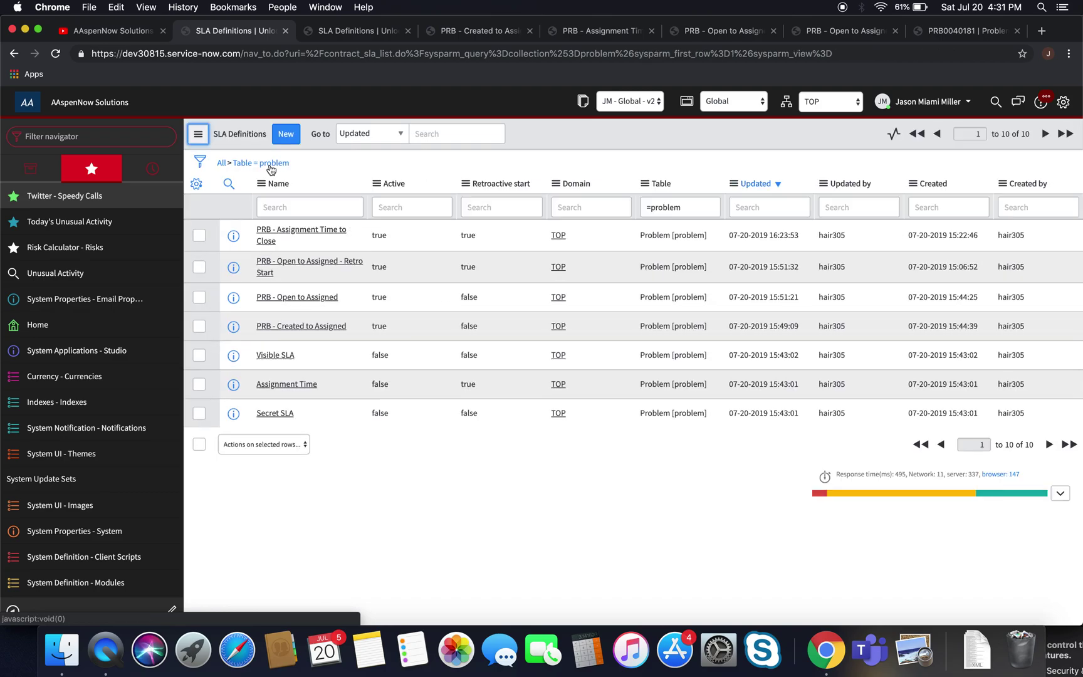
right_click(379, 236)
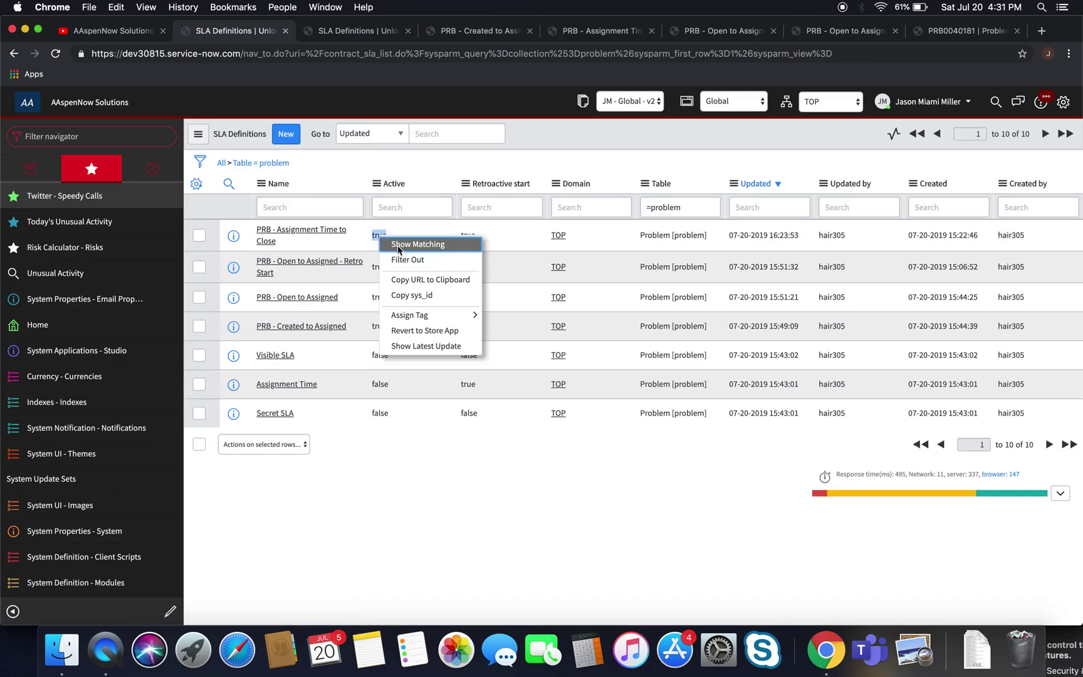
click(397, 244)
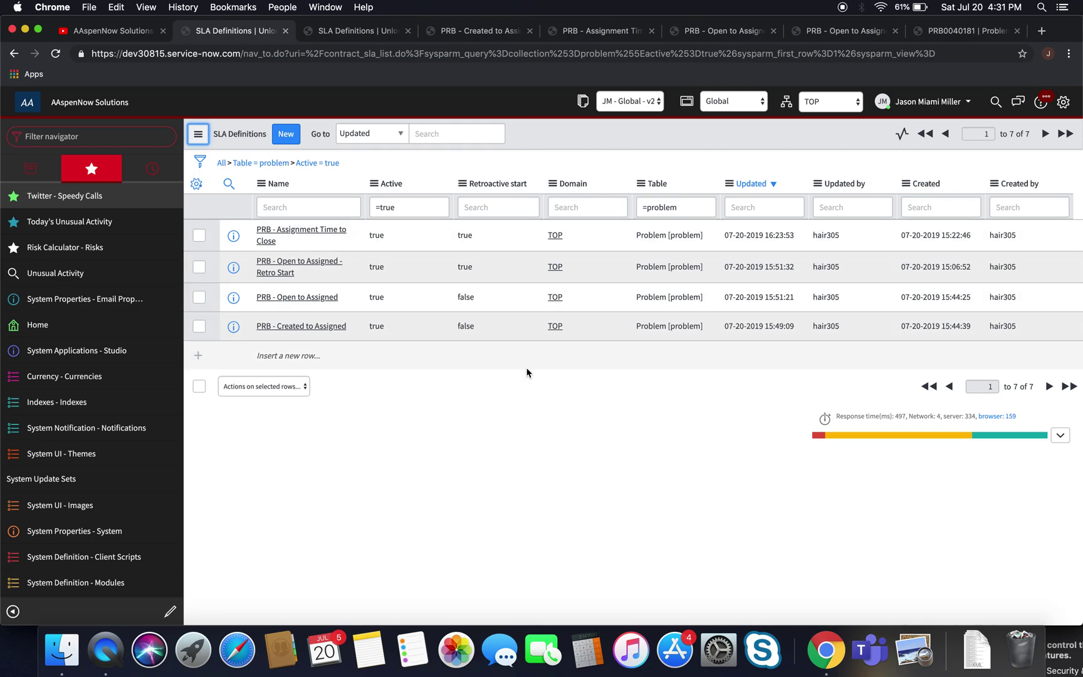
- Scroll through the YouTube channel's uploads, then return to the active problem SLA definitions
click(109, 32)
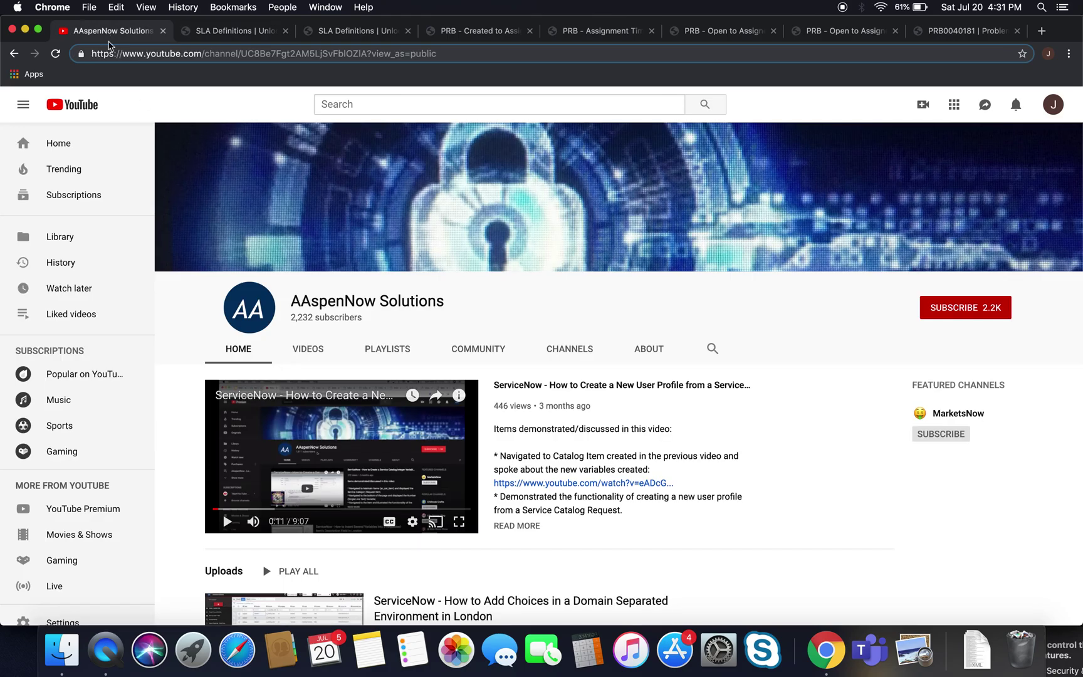
scroll(601, 495, down, 3)
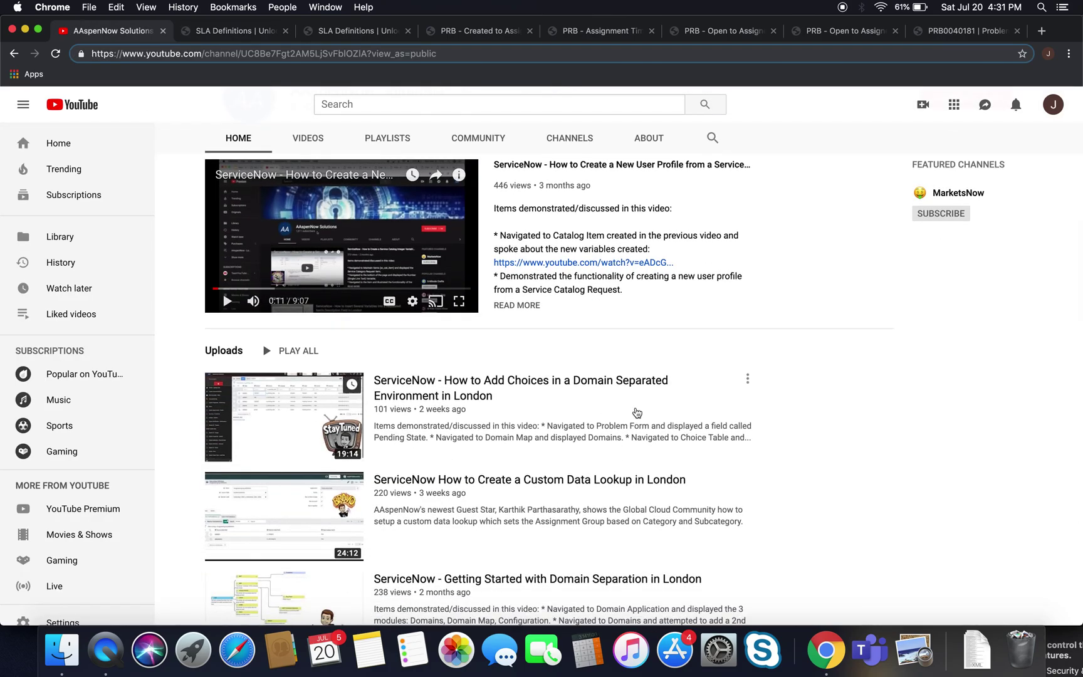
scroll(668, 518, down, 1)
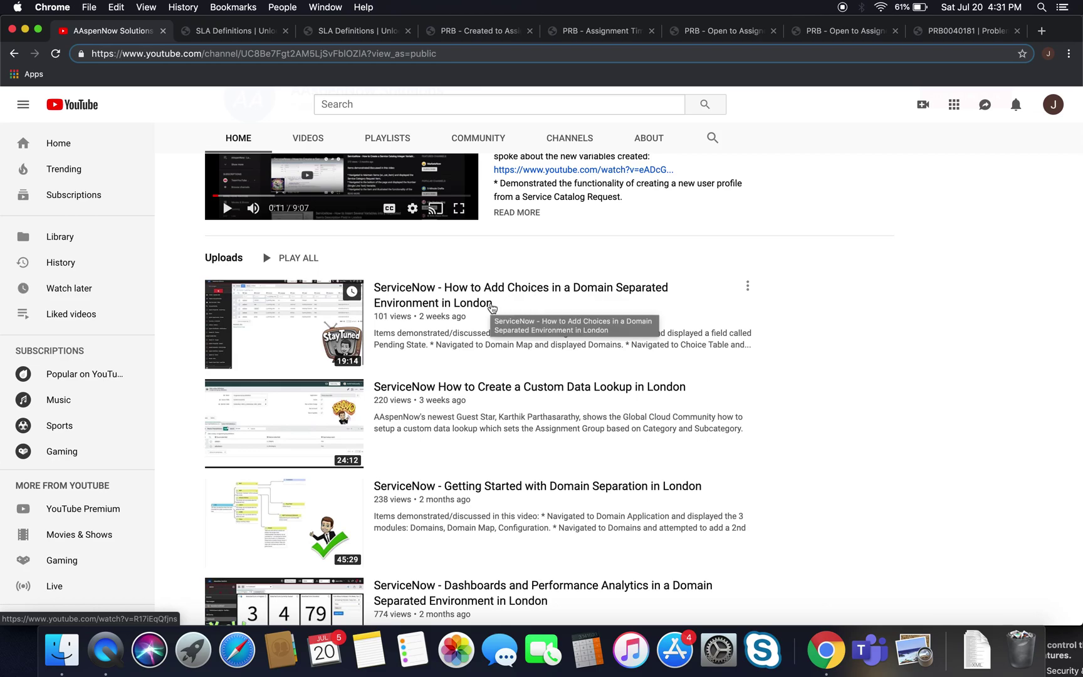
scroll(492, 307, up, 5)
click(240, 35)
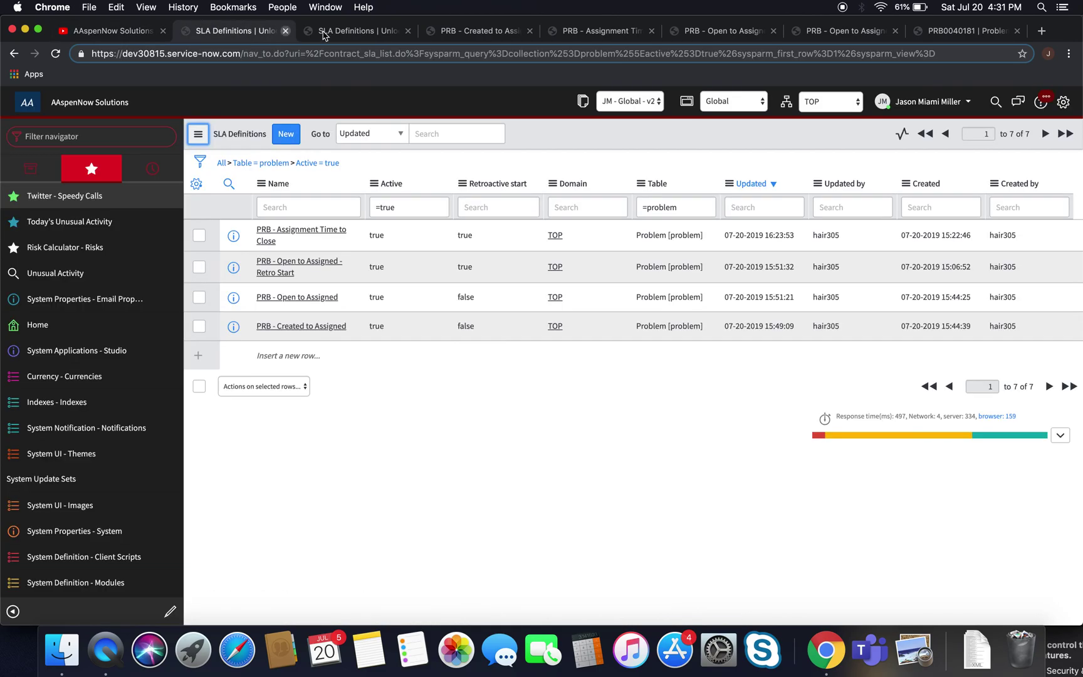
click(343, 35)
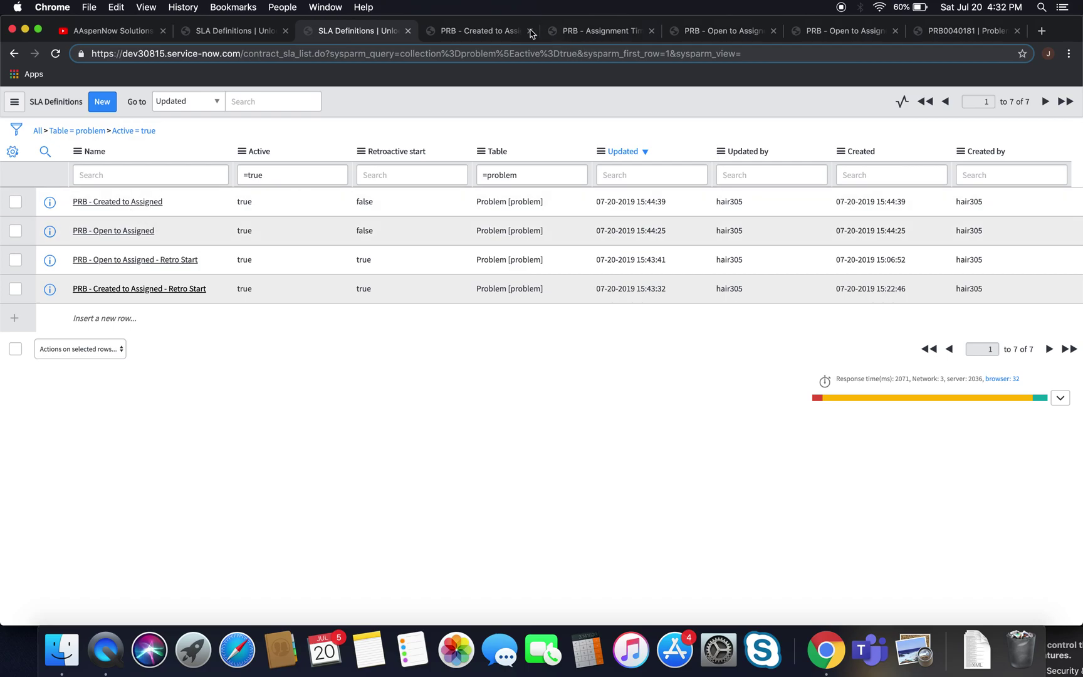
- Move Overrides into the selected list columns, place it just below Domain, and apply
click(251, 31)
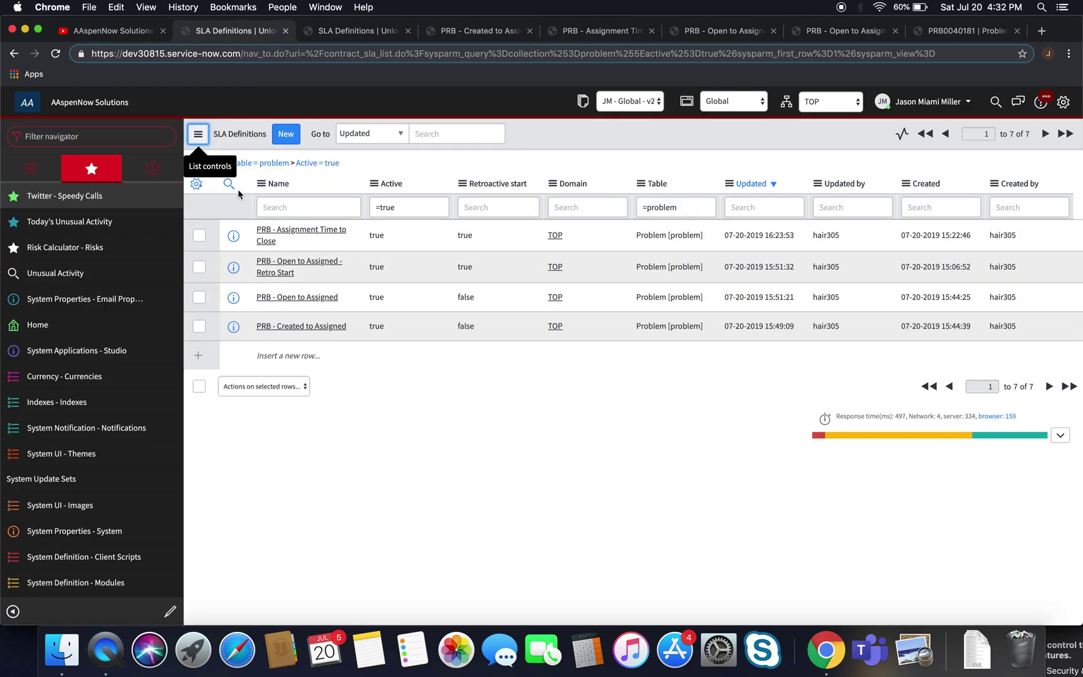
click(196, 183)
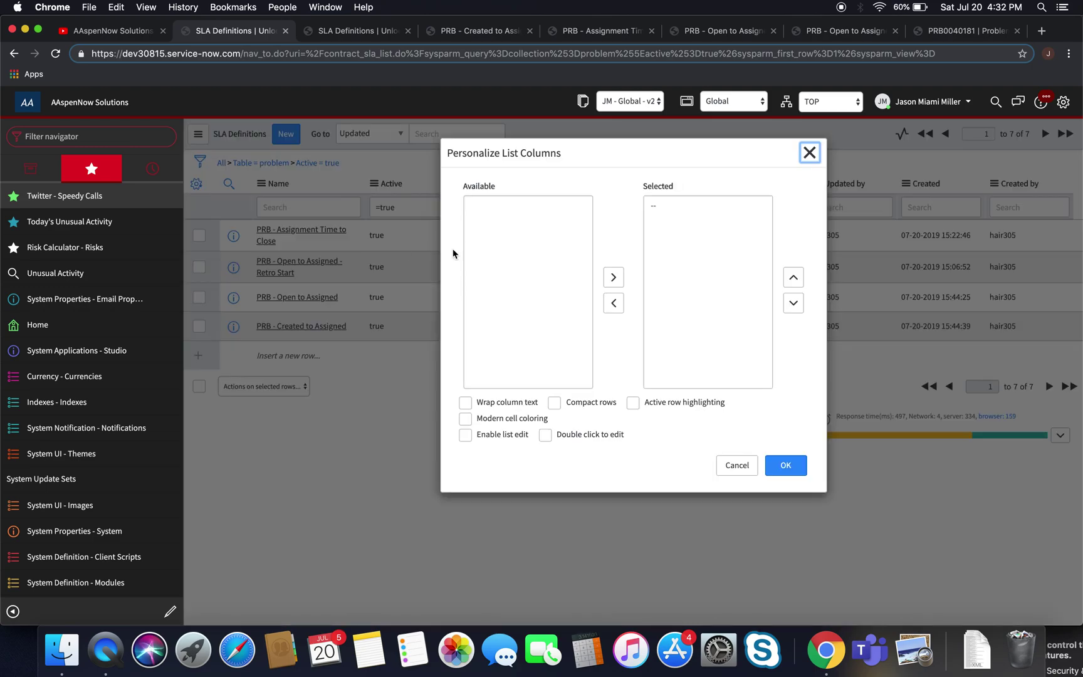
scroll(555, 325, down, 5)
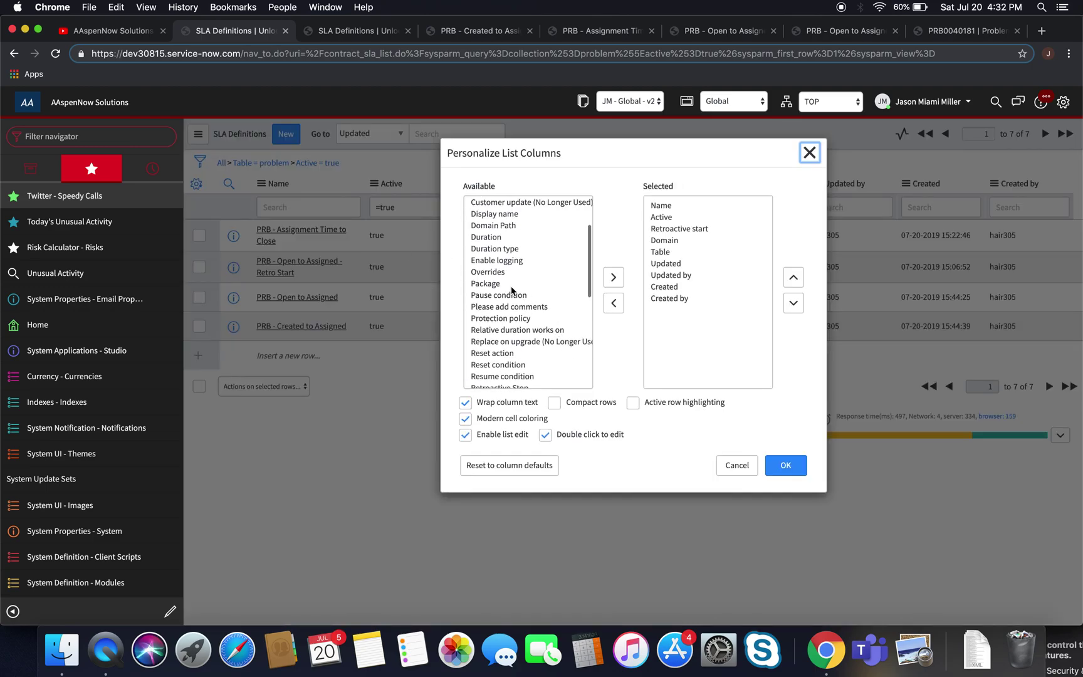
click(495, 274)
click(613, 276)
click(797, 281)
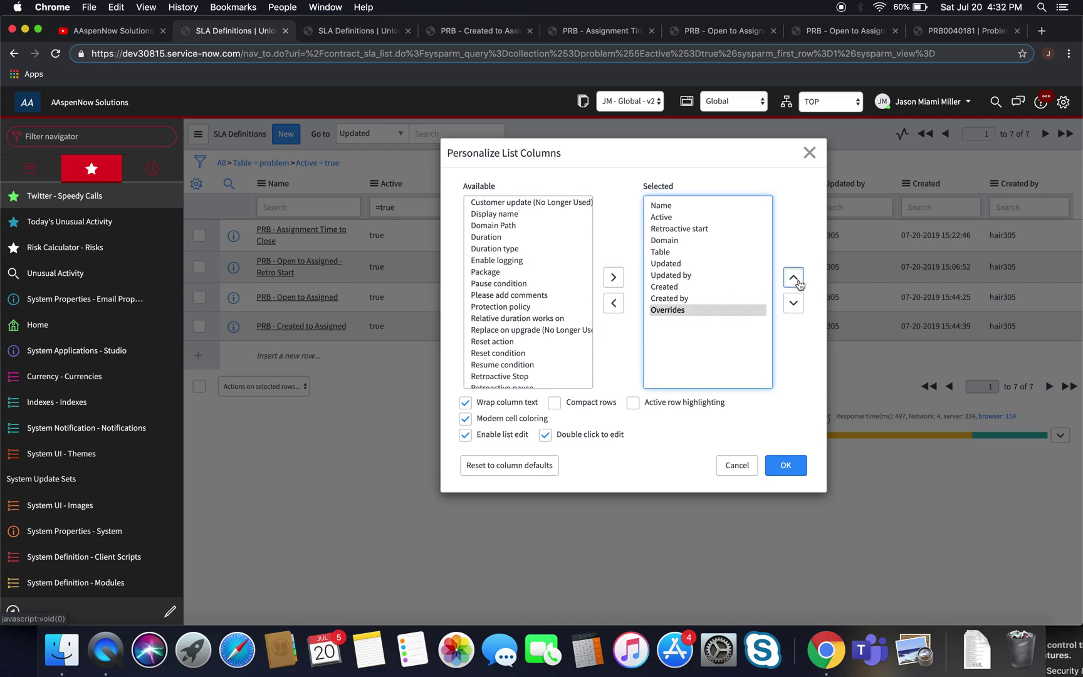
click(795, 280)
click(795, 279)
click(796, 279)
click(795, 280)
click(796, 279)
click(800, 466)
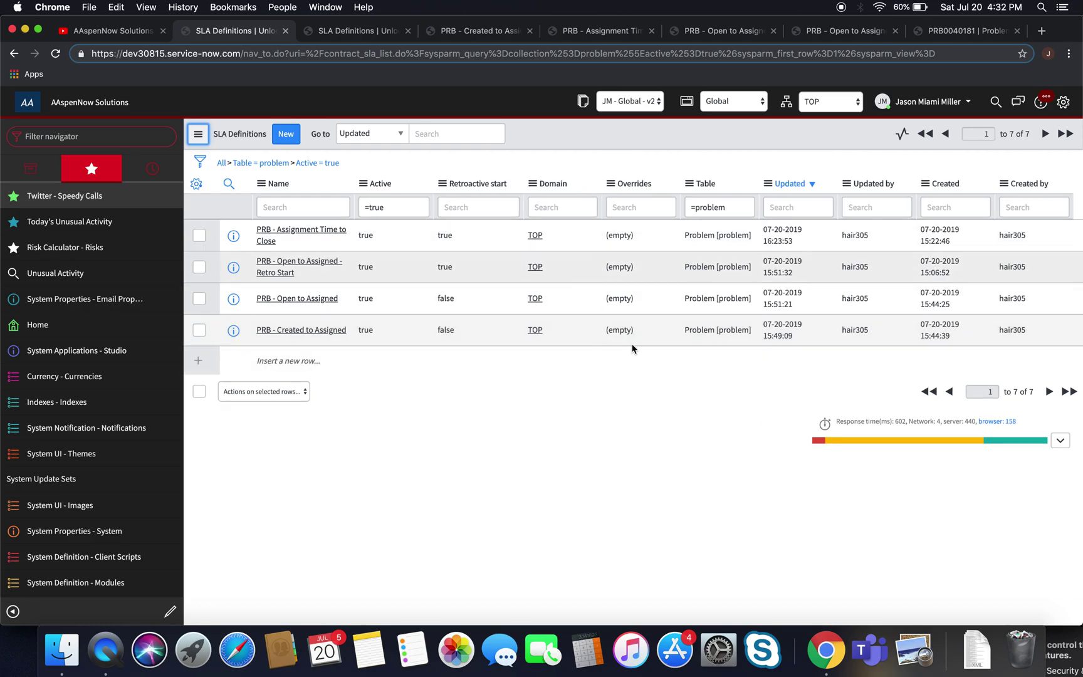
click(338, 36)
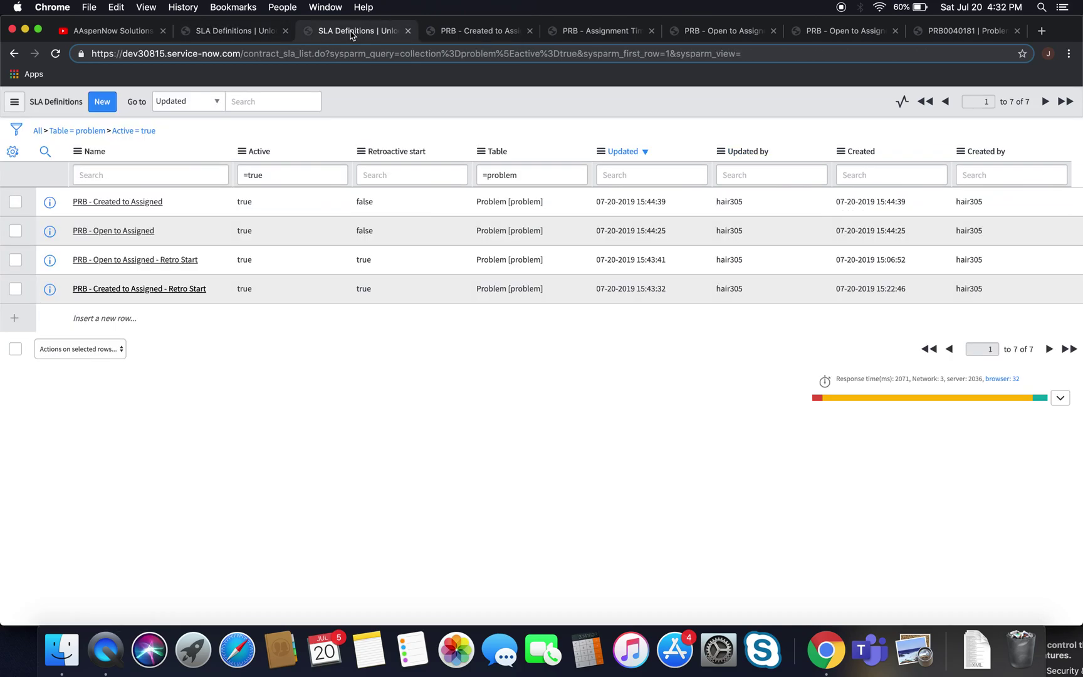
- Open PRB - Created to Assigned and highlight 'Created to Assigned' in its name
click(484, 36)
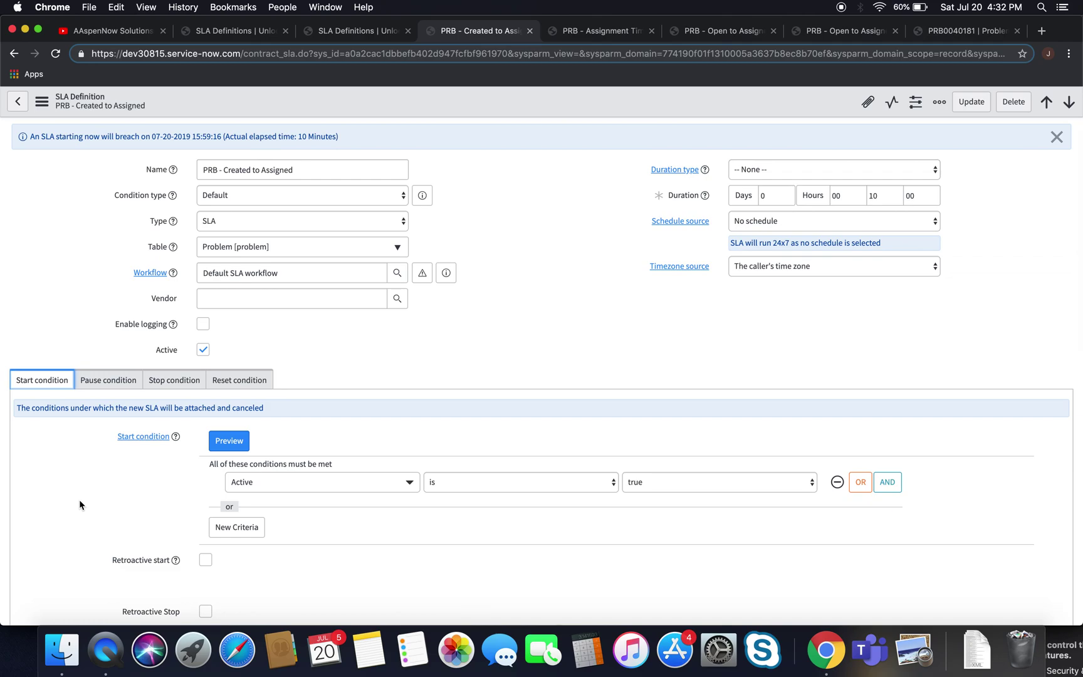
click(225, 170)
drag(224, 170, 334, 170)
click(462, 195)
- Review its pause and stop conditions, then bring up PRB - Assignment Time to Close
scroll(50, 487, down, 5)
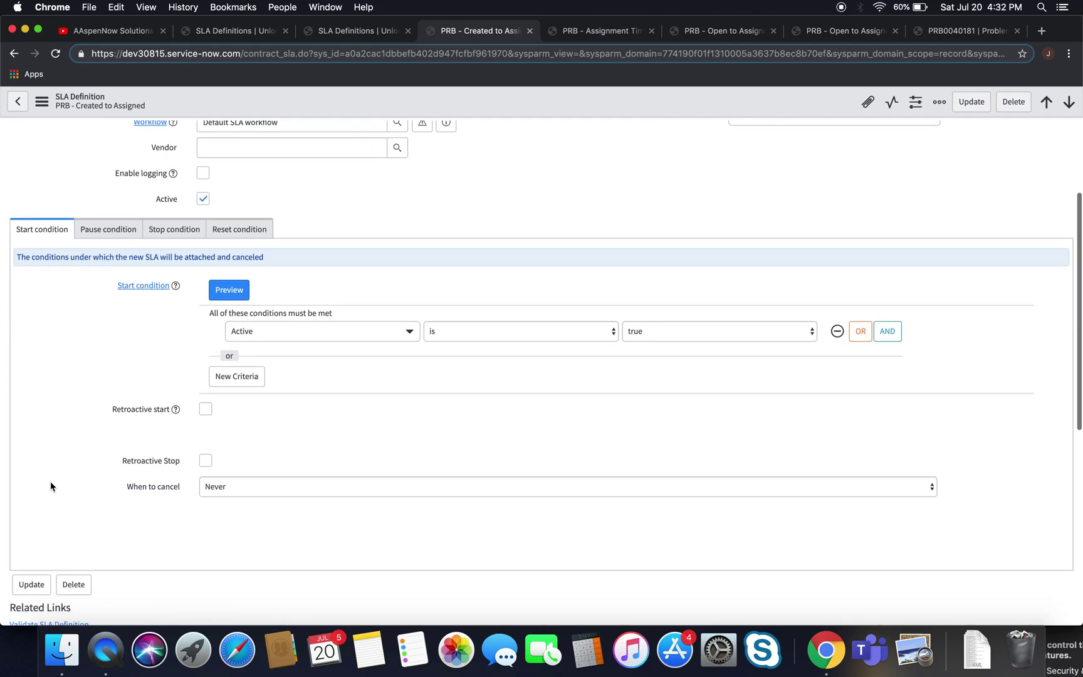
scroll(50, 484, up, 3)
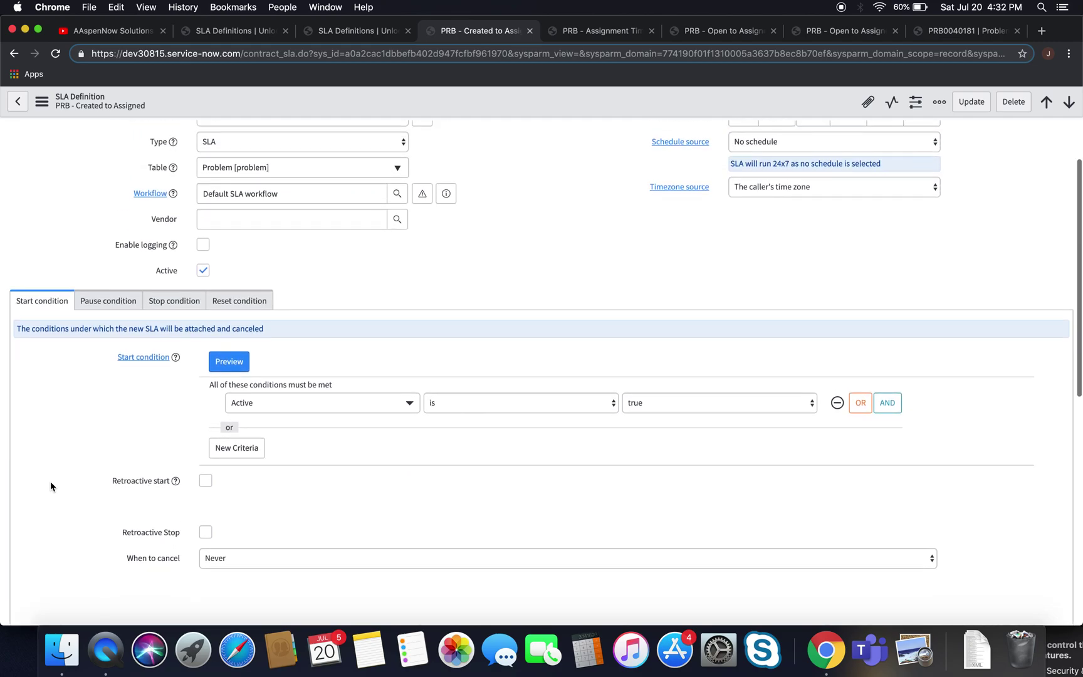
click(100, 304)
click(181, 310)
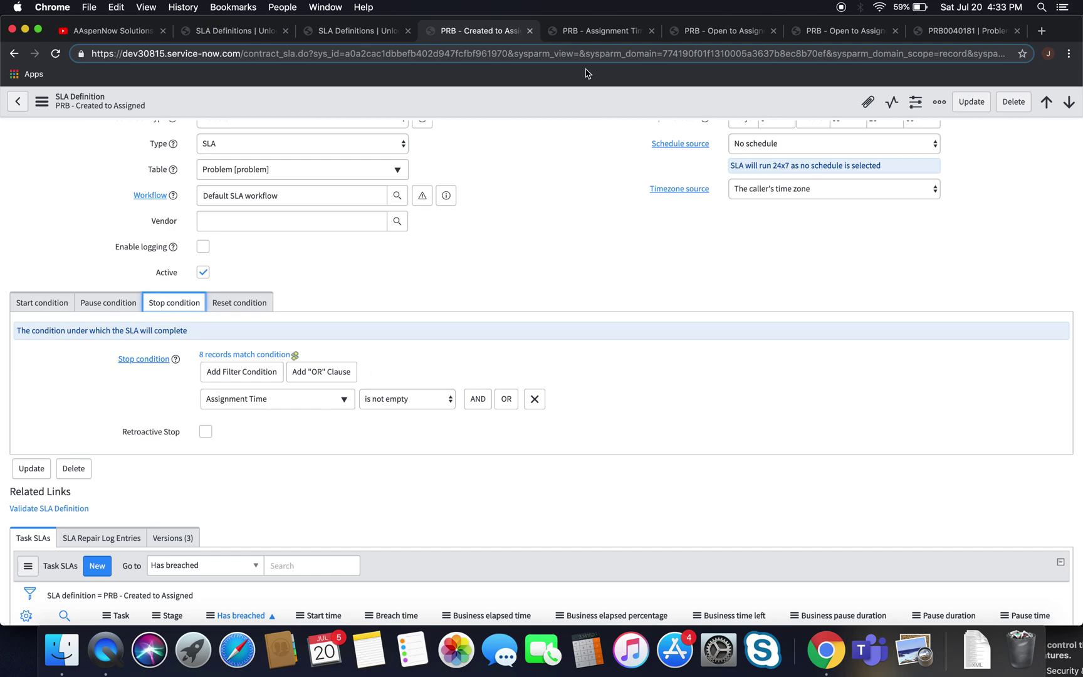
click(586, 30)
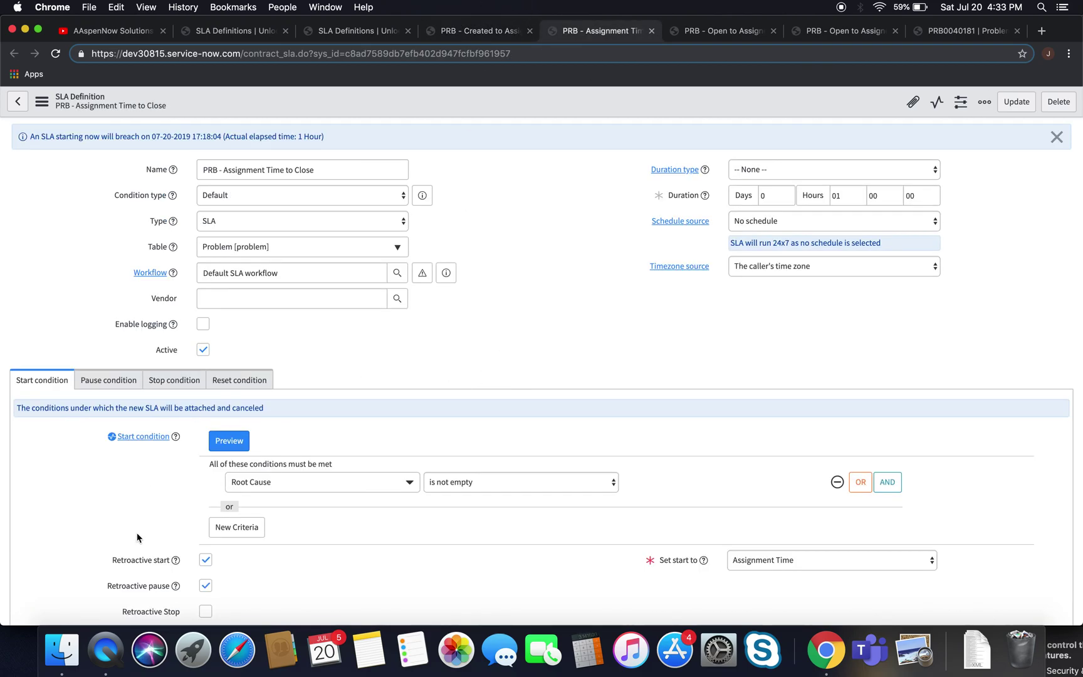
- Scroll the Assignment Time to Close definition and confirm its stop condition is Active is false
scroll(141, 509, down, 1)
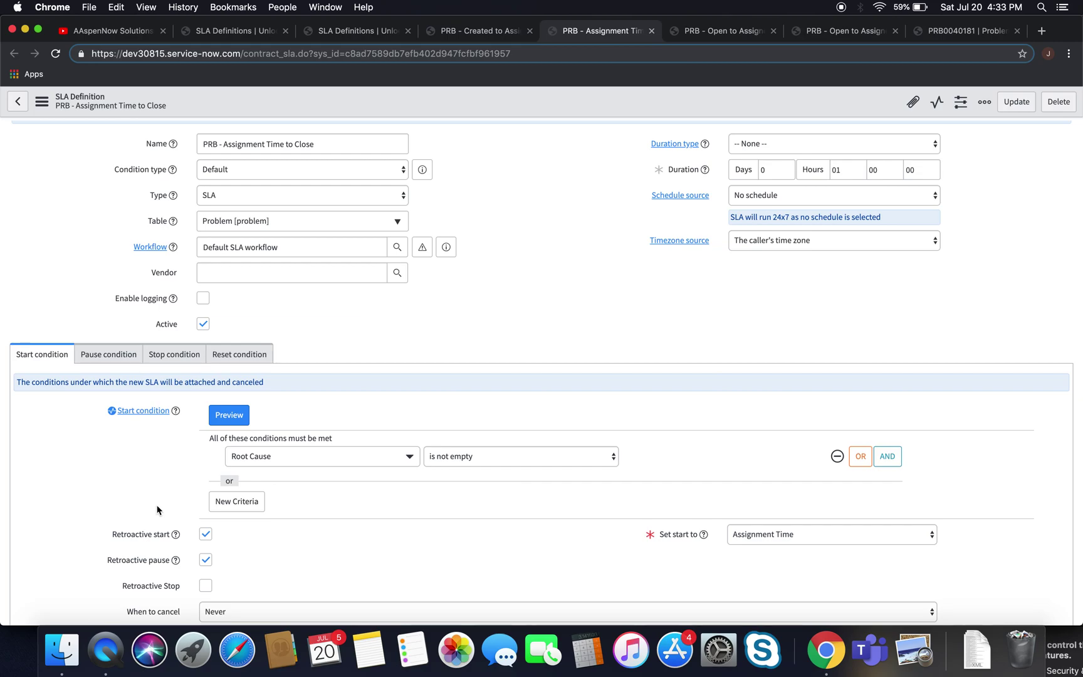
scroll(158, 506, down, 1)
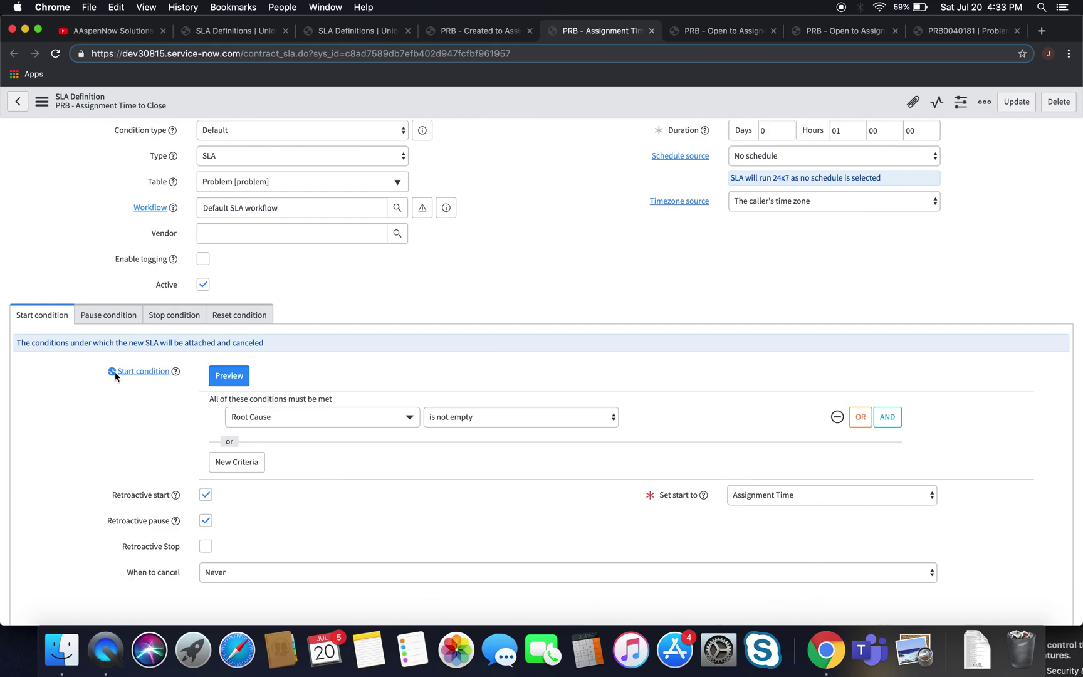
click(175, 315)
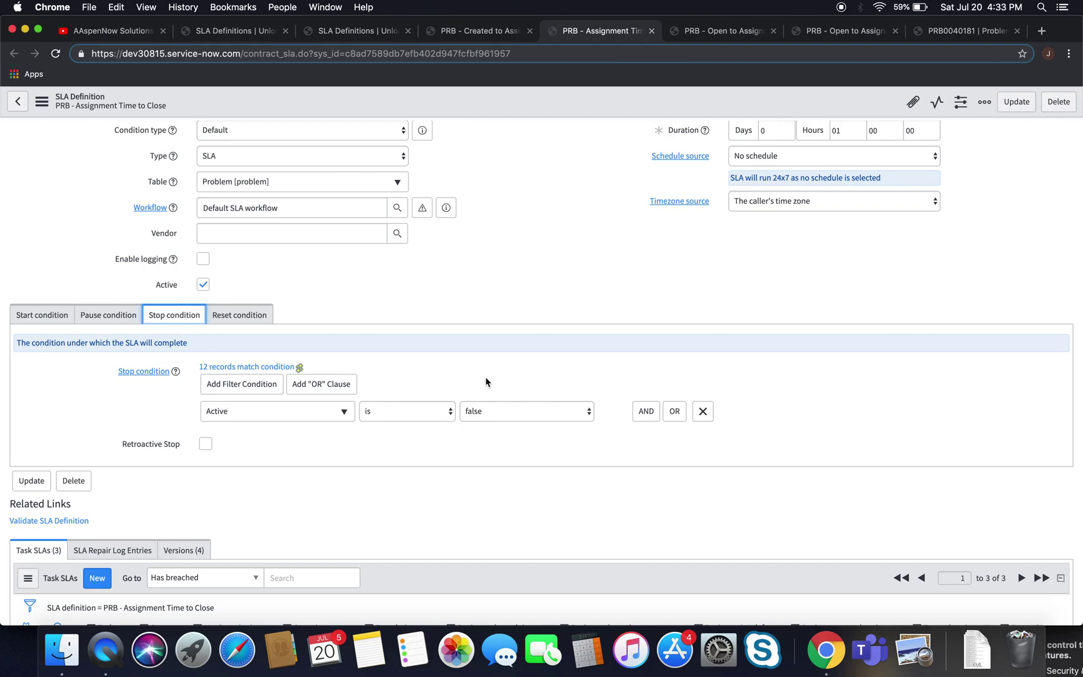
scroll(486, 381, up, 2)
- Glance at the PRB - Open to Assigned definition, then go back to the SLA Definitions list
click(700, 35)
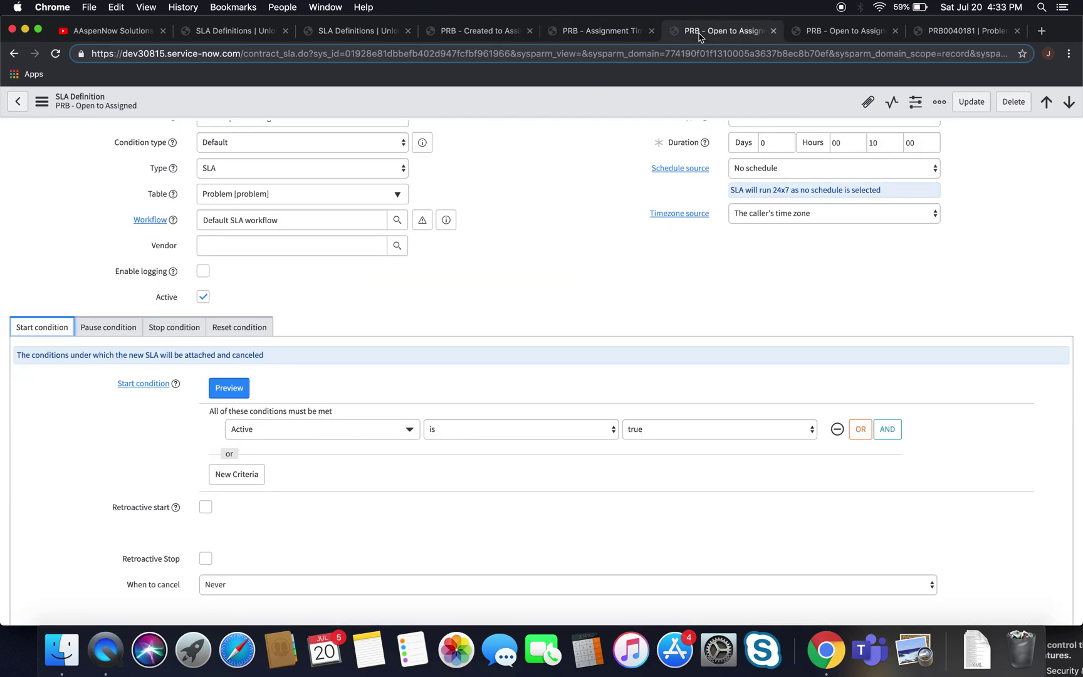
scroll(354, 258, up, 2)
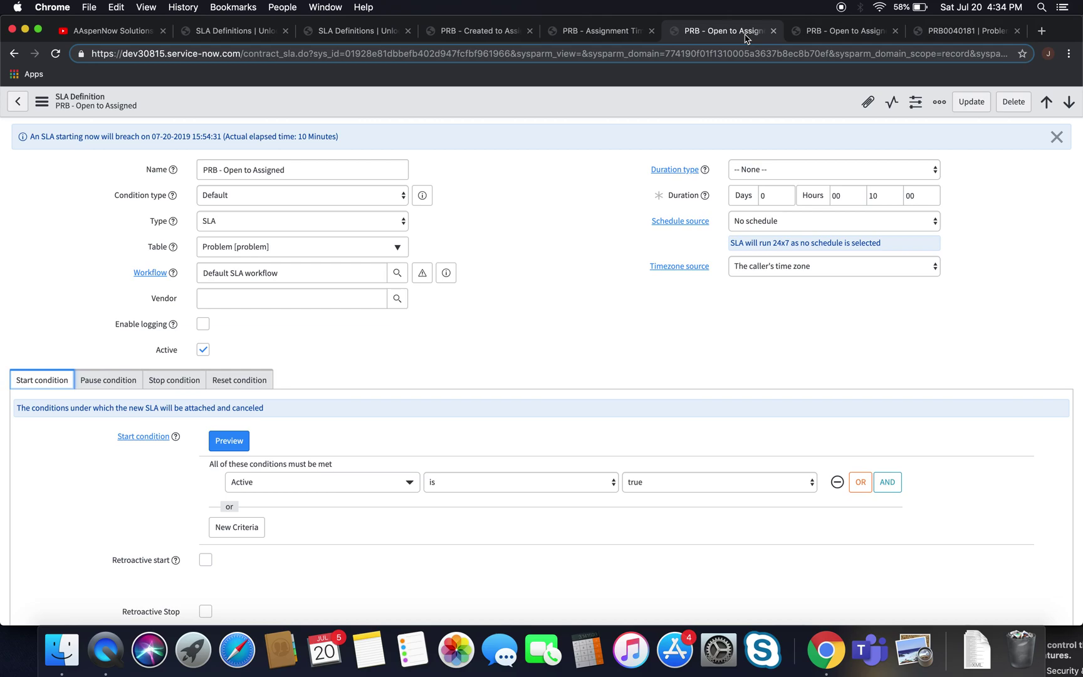
click(231, 31)
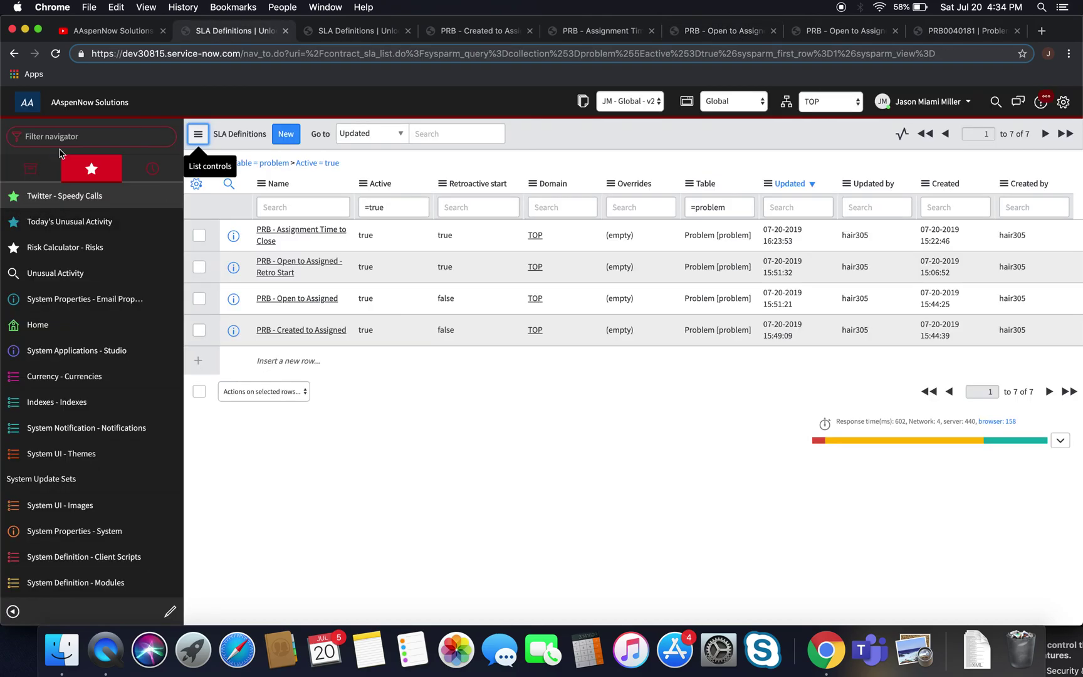
- Open problem.list and start new problem record PRB0040182
text(problem.l)
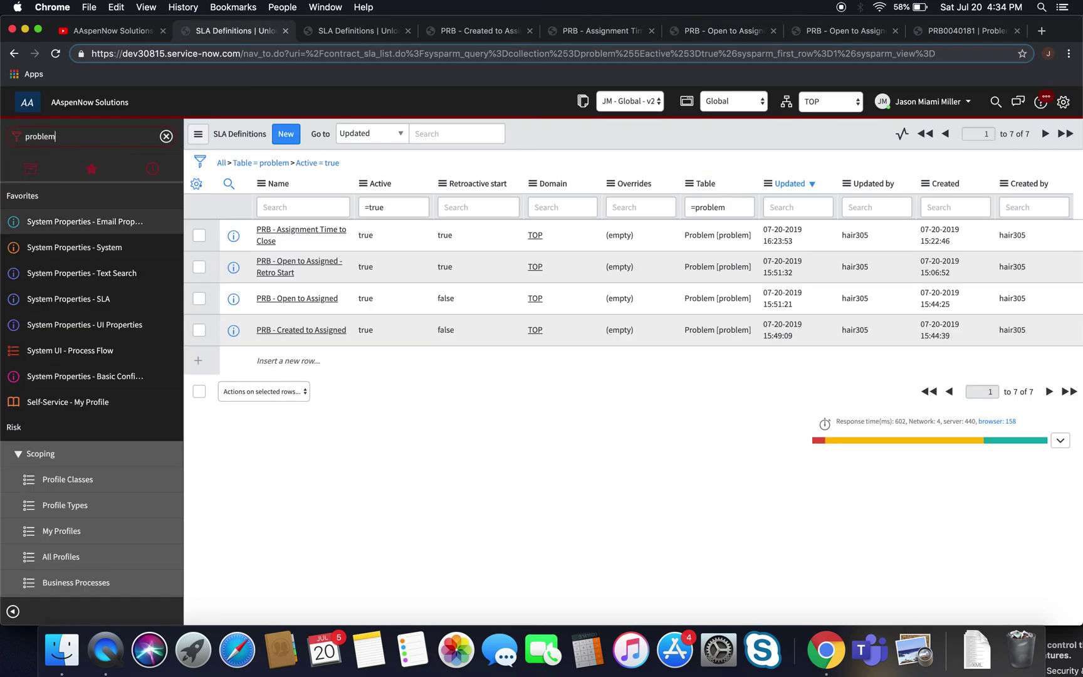
text(ist)
key(Return)
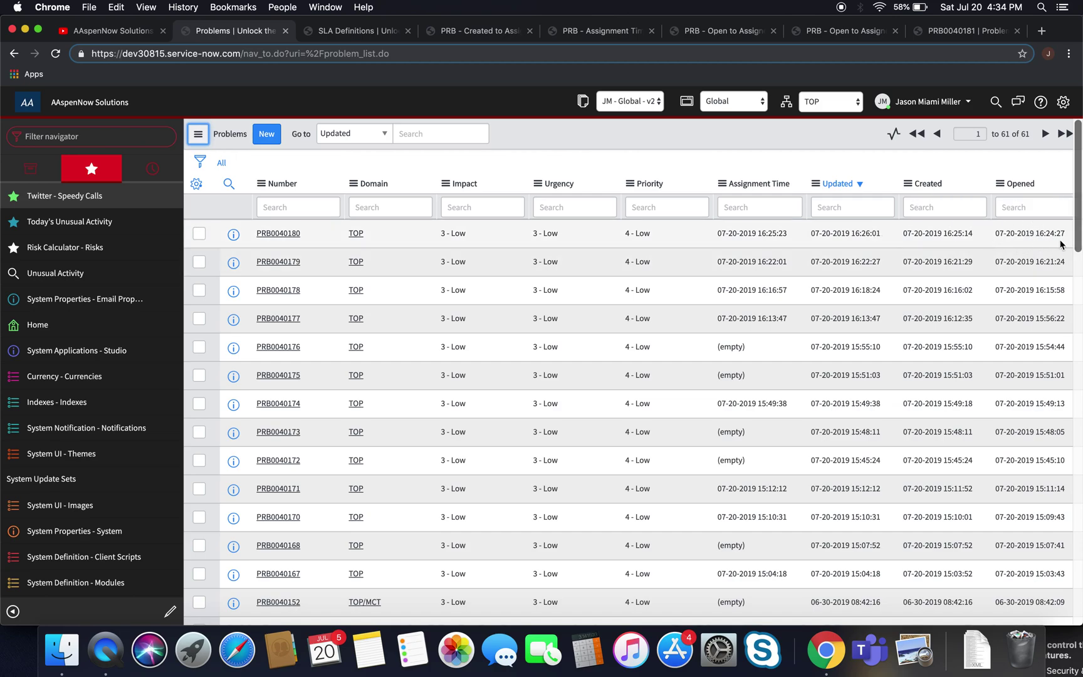
click(260, 135)
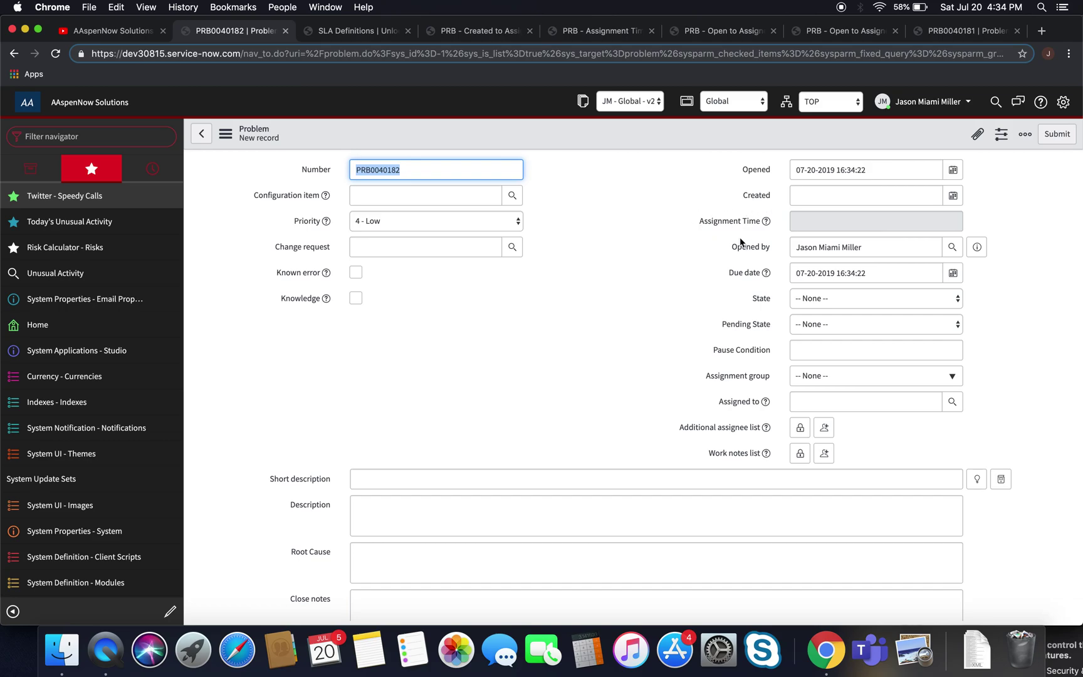
click(586, 32)
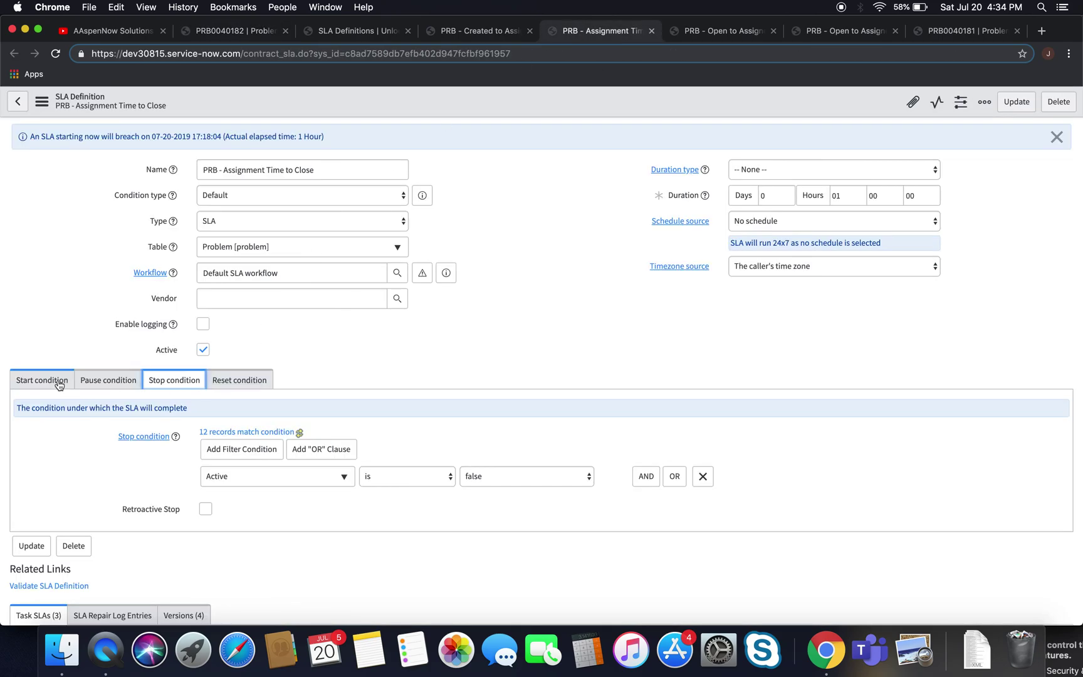
- Scroll through the start condition and its retroactive start from Assignment Time
click(27, 377)
scroll(691, 482, down, 3)
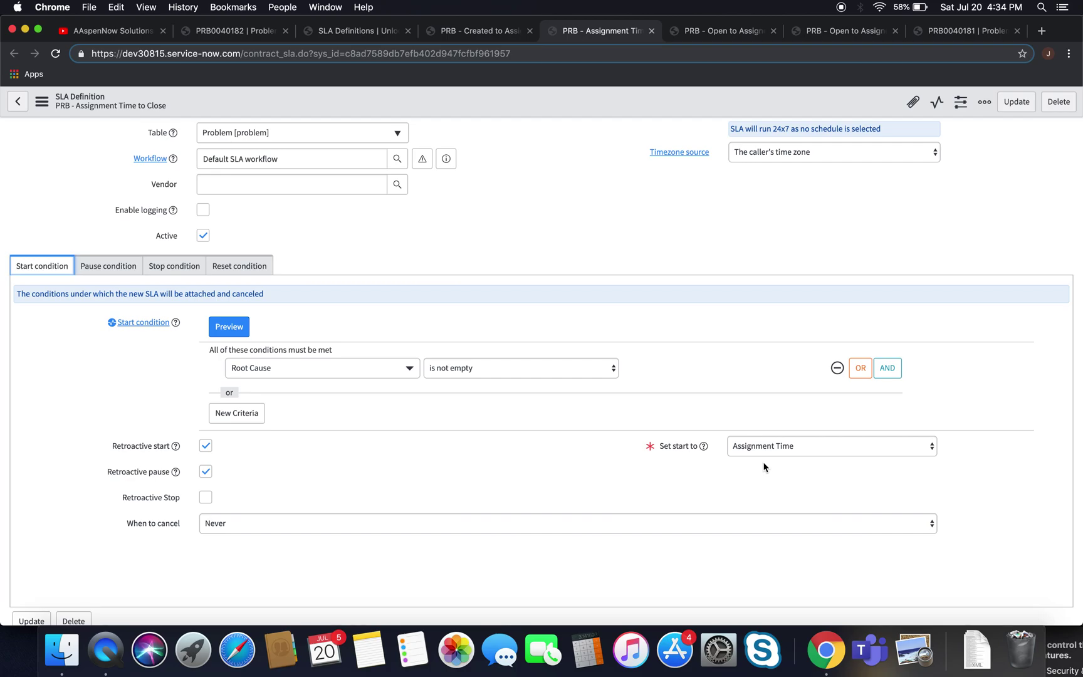
scroll(763, 467, up, 3)
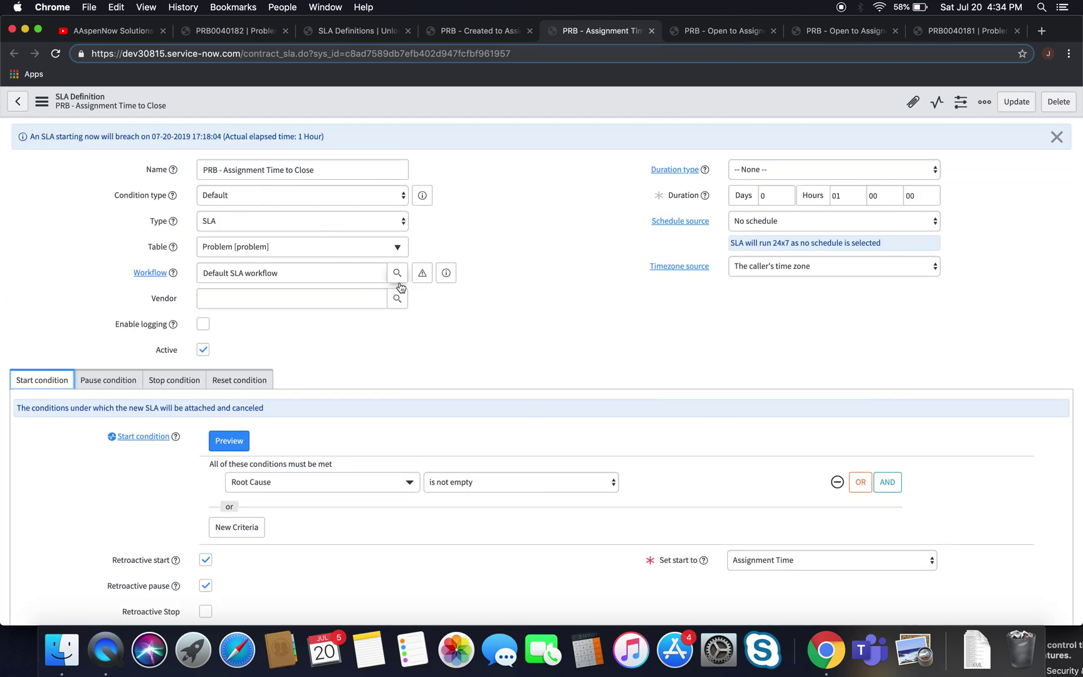
click(694, 36)
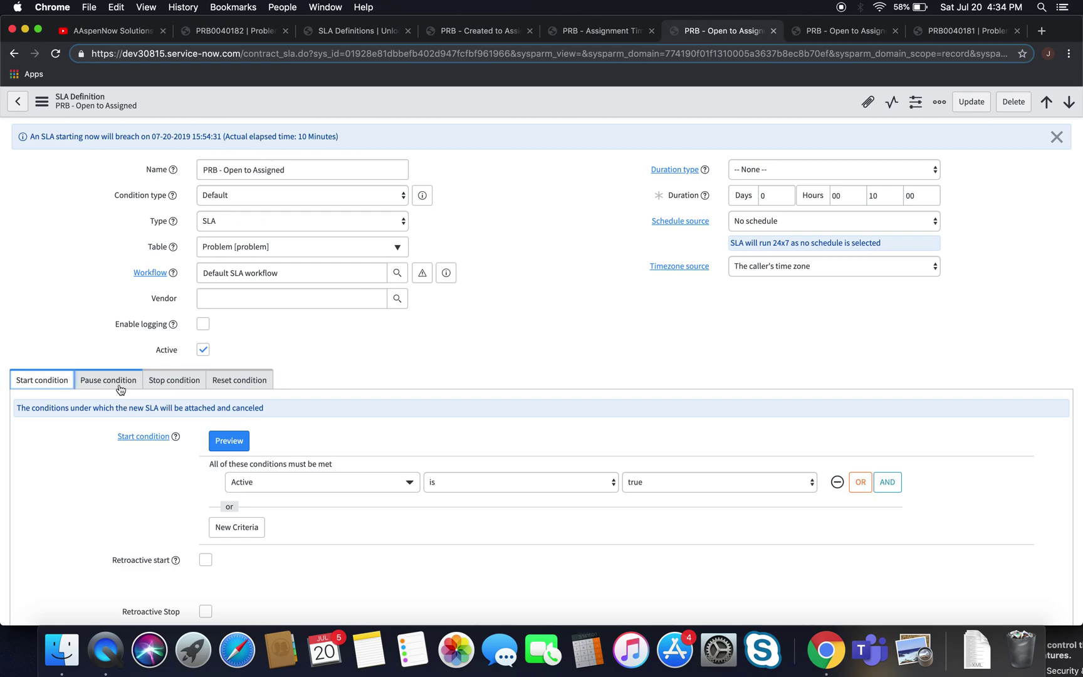
- Confirm Open to Assigned stops when Assignment Time is not empty, then view the Retro Start SLA
scroll(327, 473, down, 3)
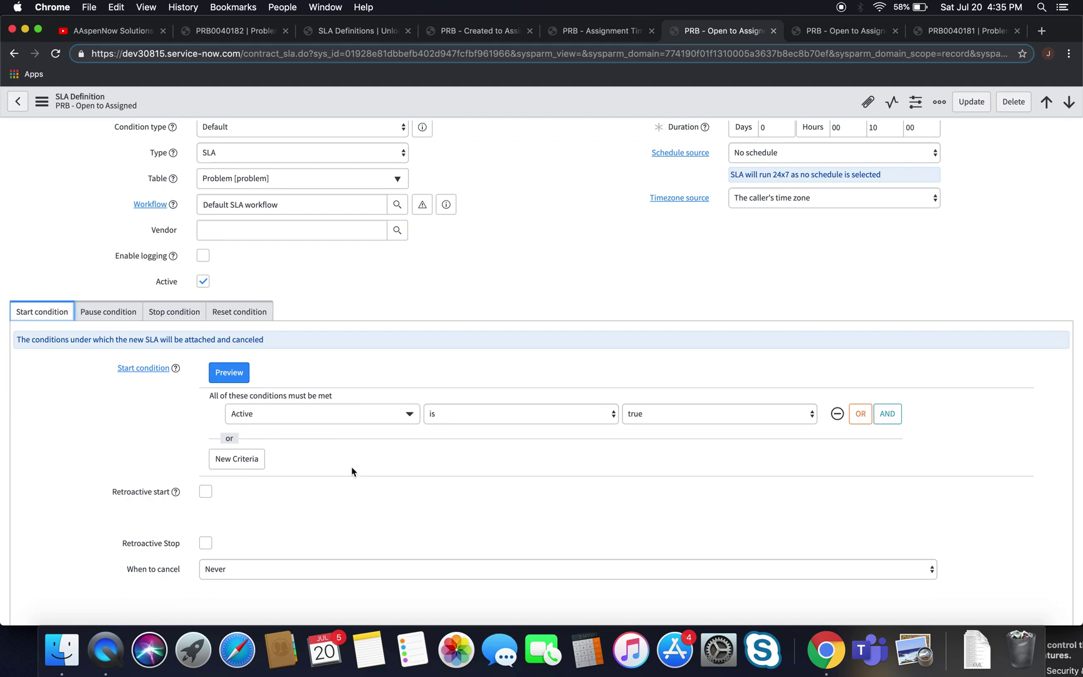
scroll(329, 479, up, 3)
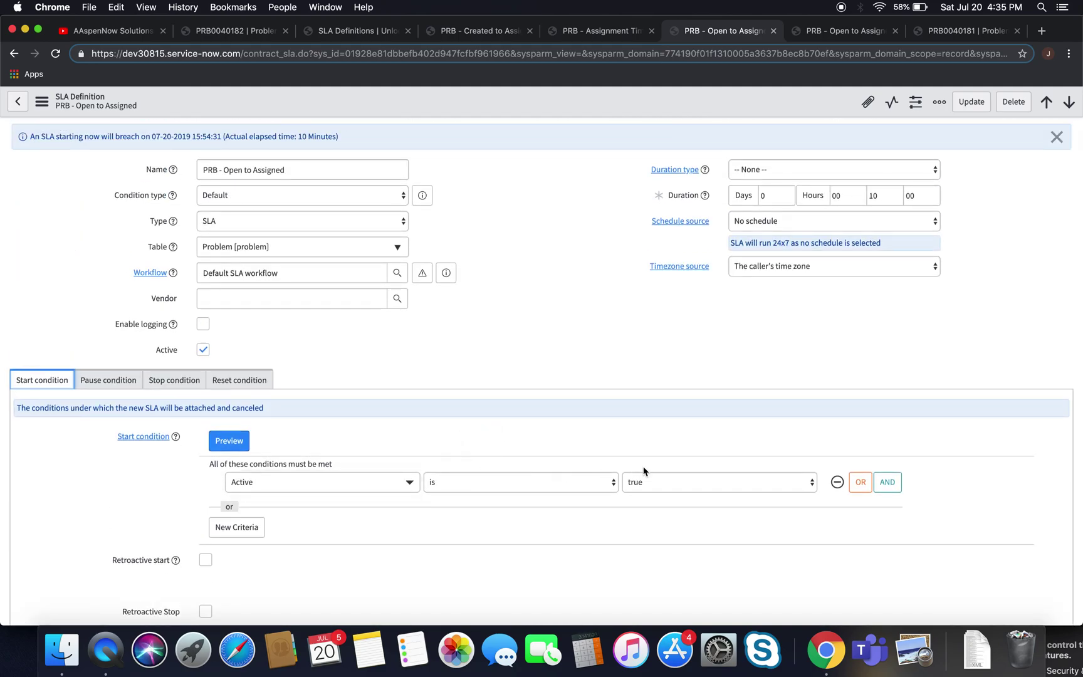
scroll(749, 495, down, 3)
scroll(748, 494, up, 3)
click(173, 379)
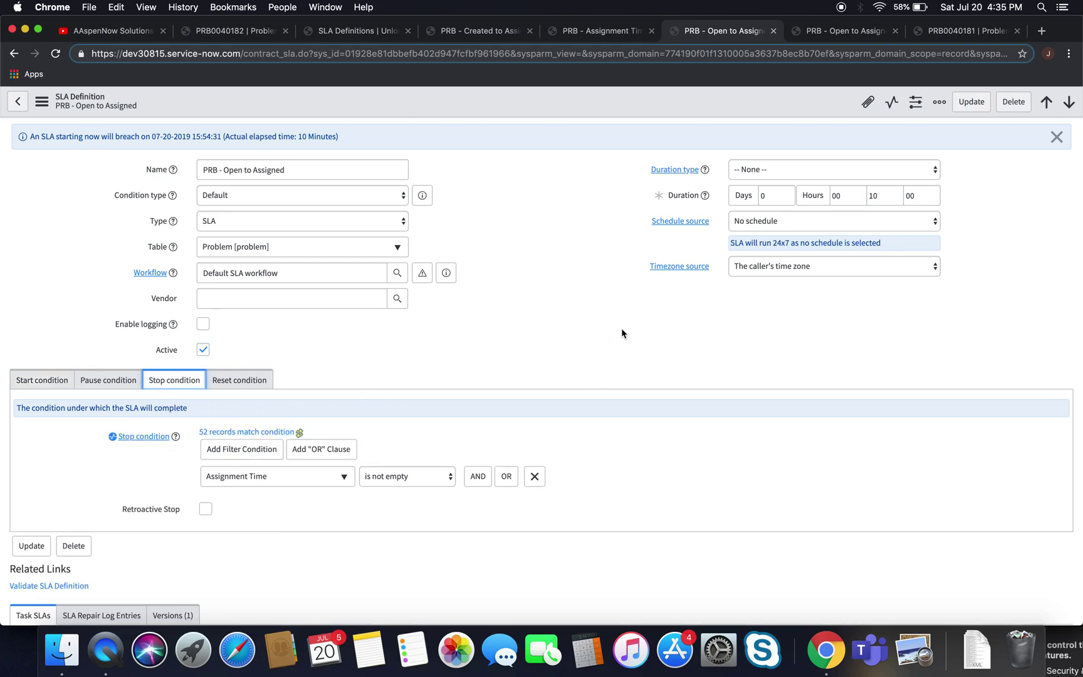
click(849, 34)
scroll(185, 362, down, 3)
- Keep Opened as the Retro Start SLA's retroactive start field, with retroactive start left on
scroll(186, 362, up, 3)
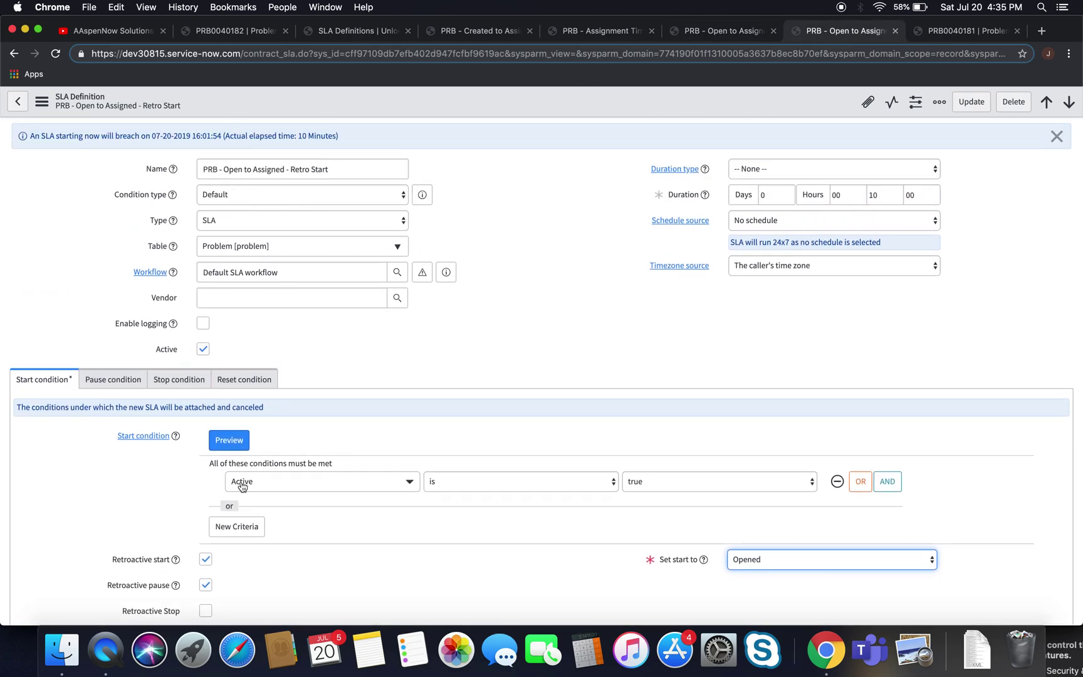
scroll(481, 519, down, 3)
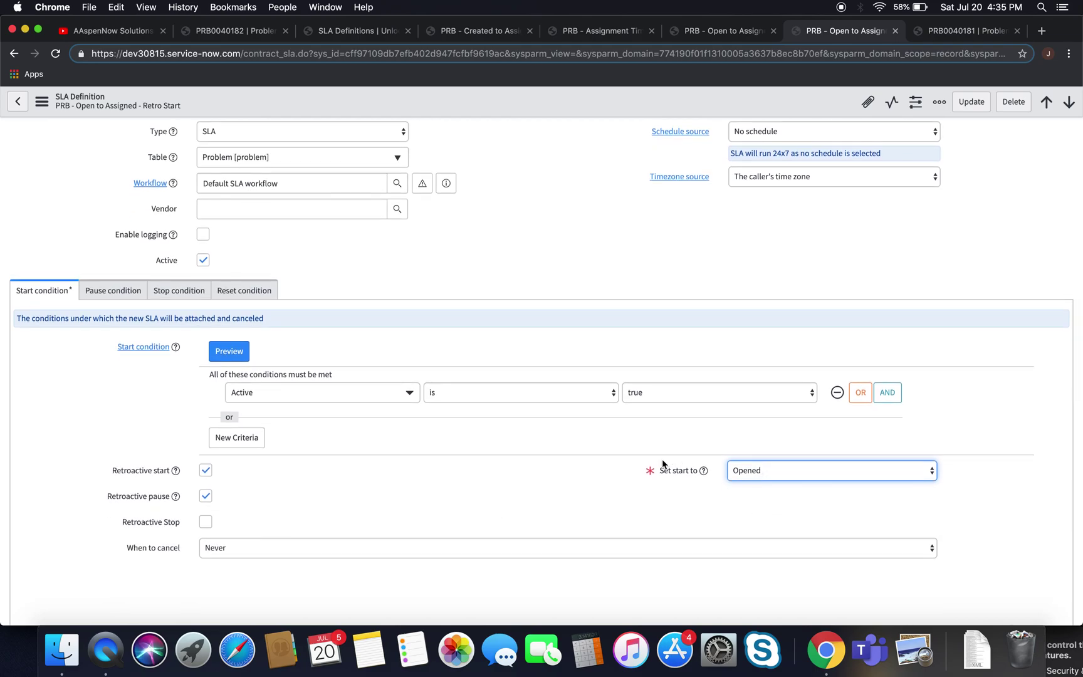
click(783, 473)
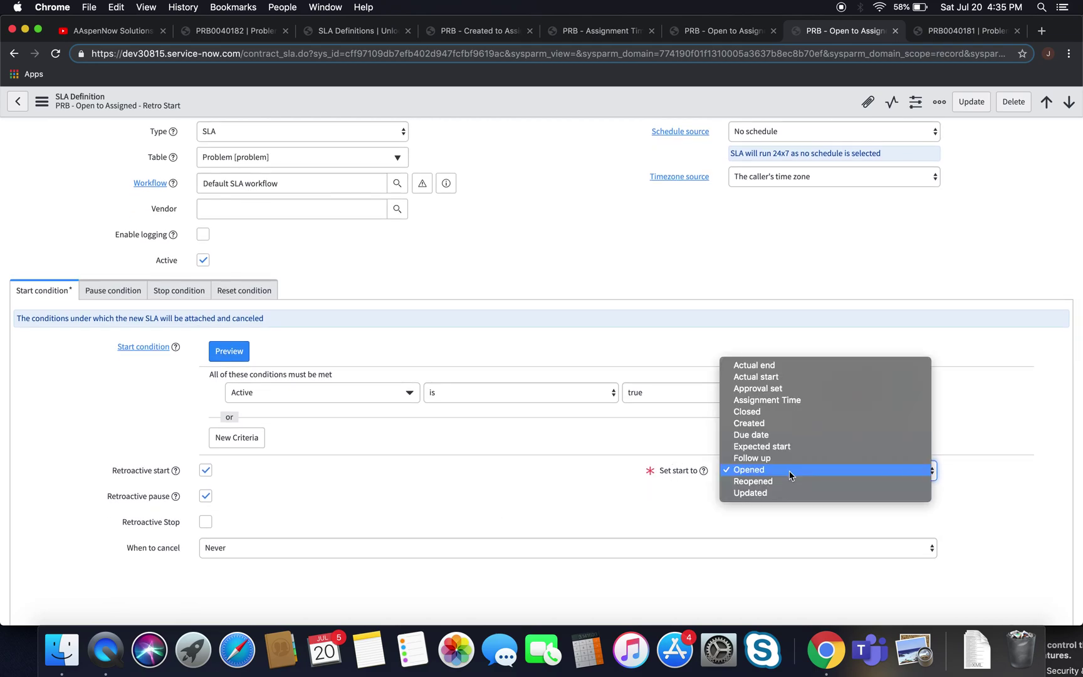
click(341, 508)
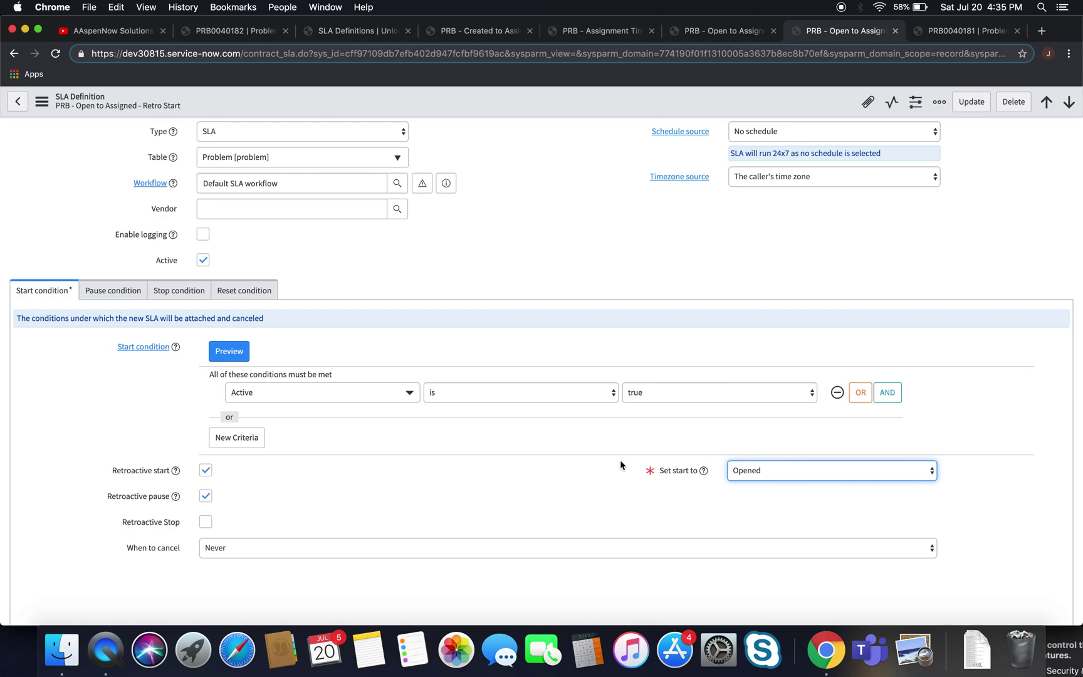
click(206, 470)
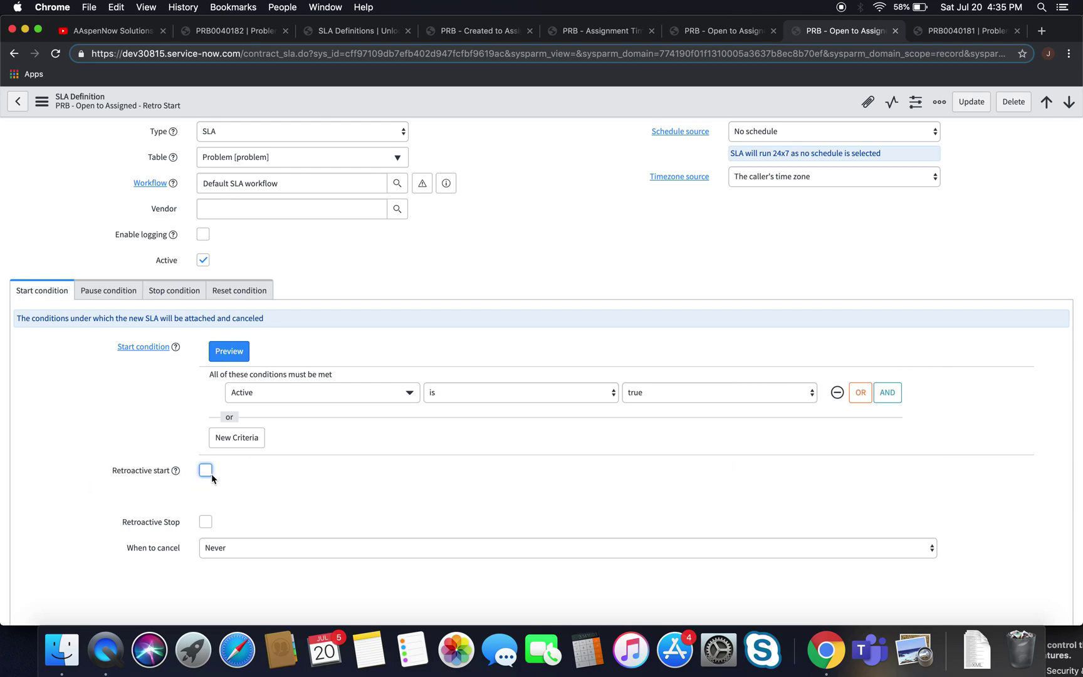
click(211, 476)
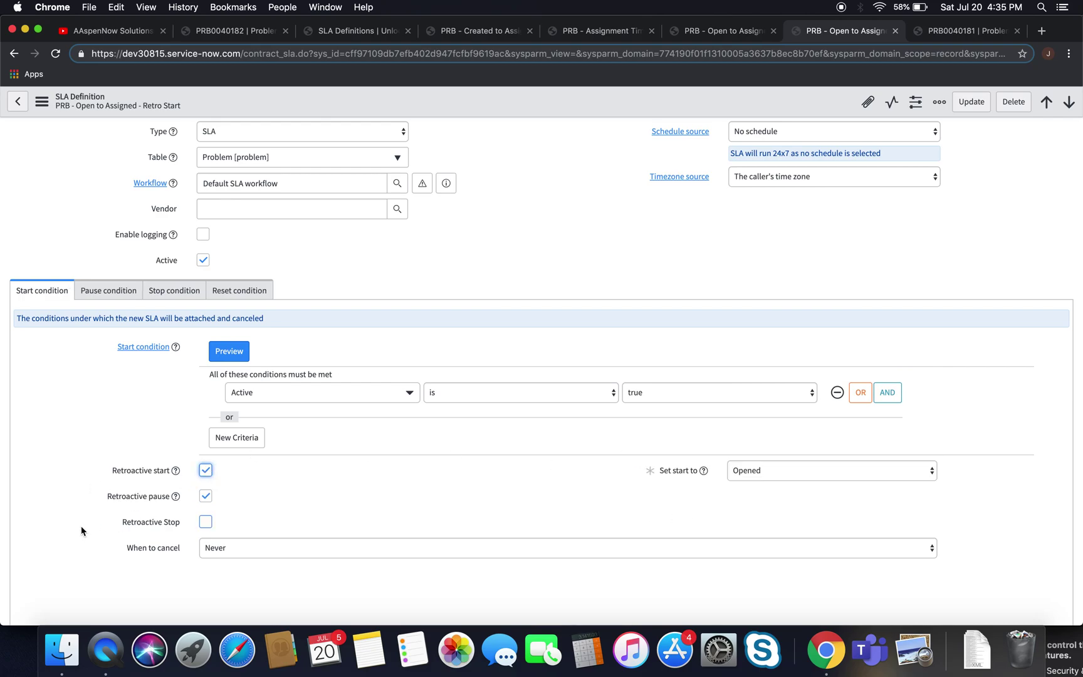
- Leave the start field on Opened, check the Assignment Time stop condition, and view PRB0040181
click(834, 469)
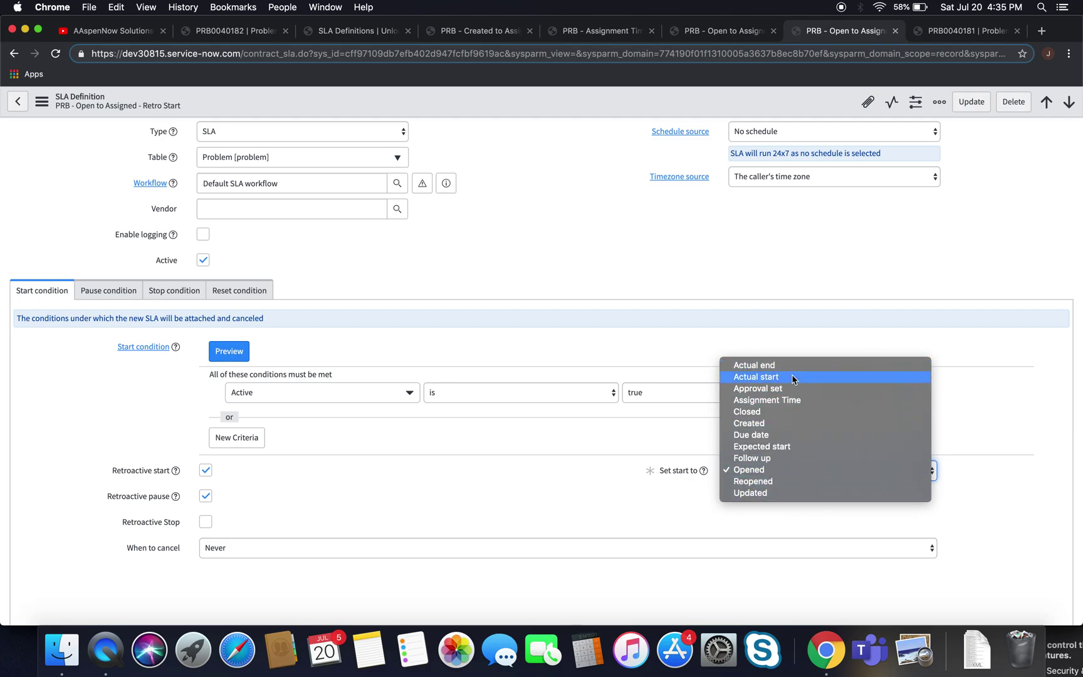
click(456, 459)
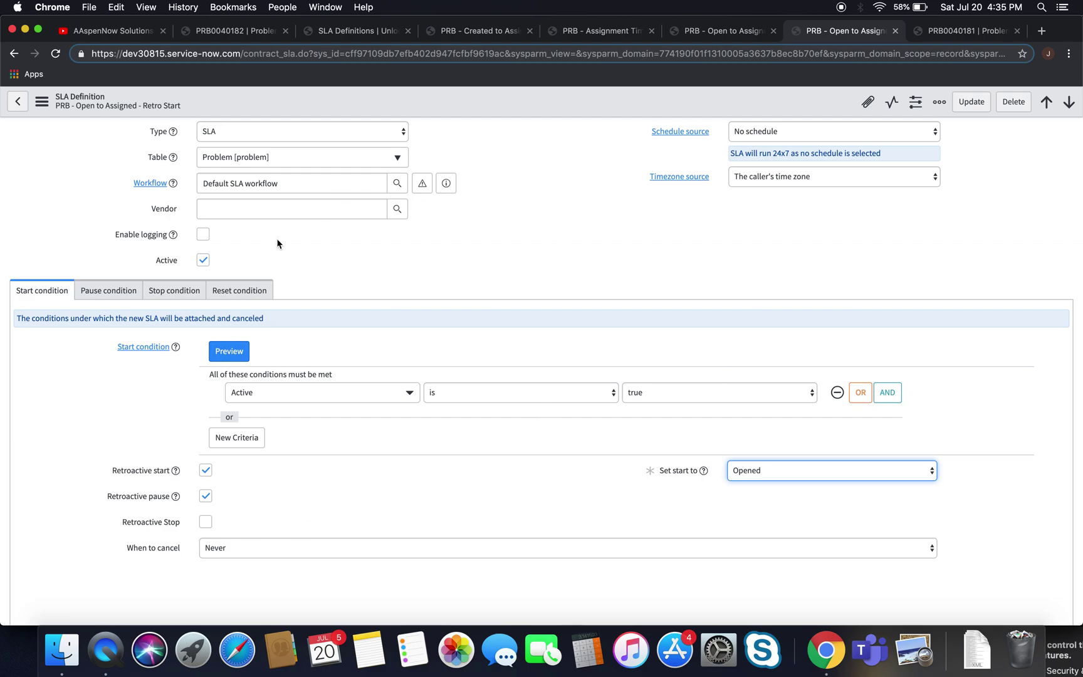
click(175, 297)
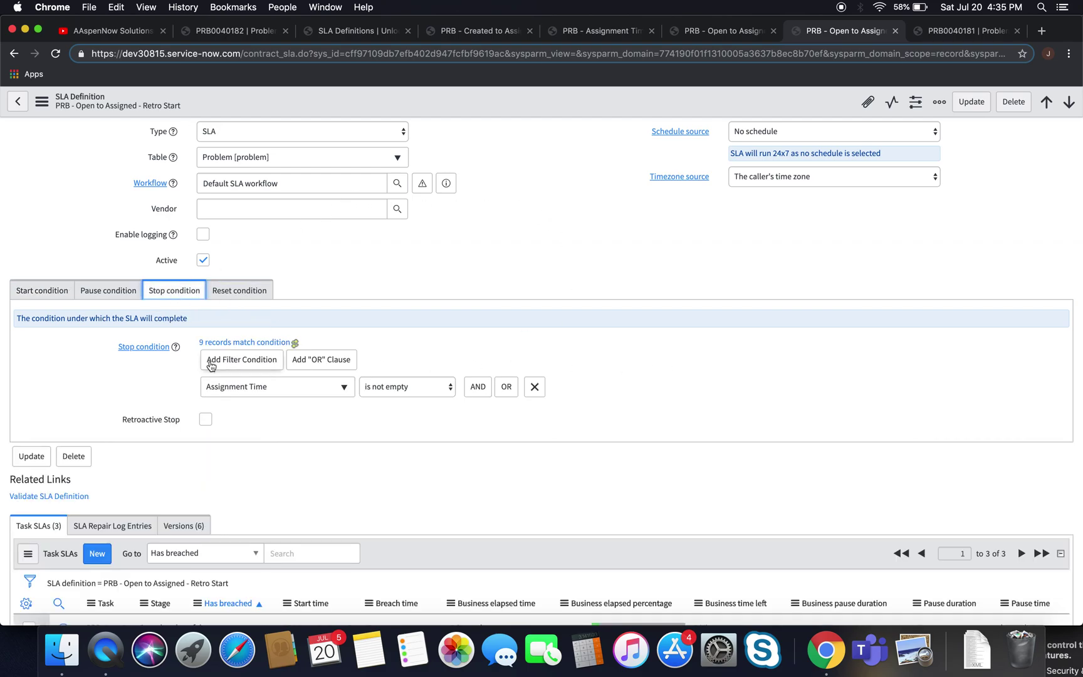
scroll(809, 280, up, 3)
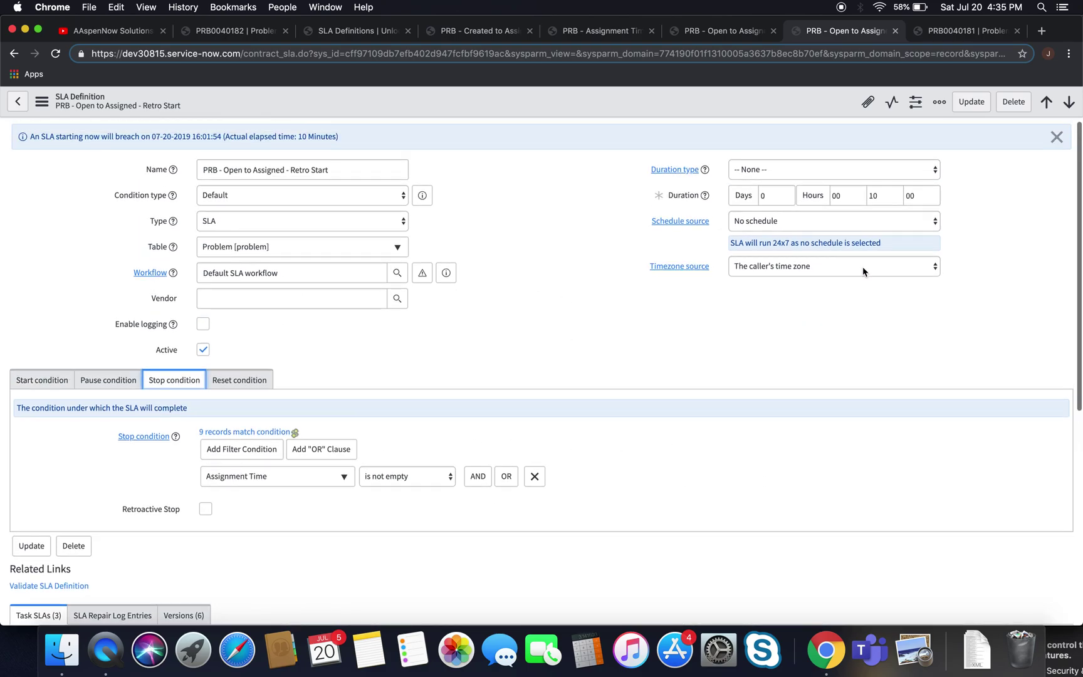
click(939, 35)
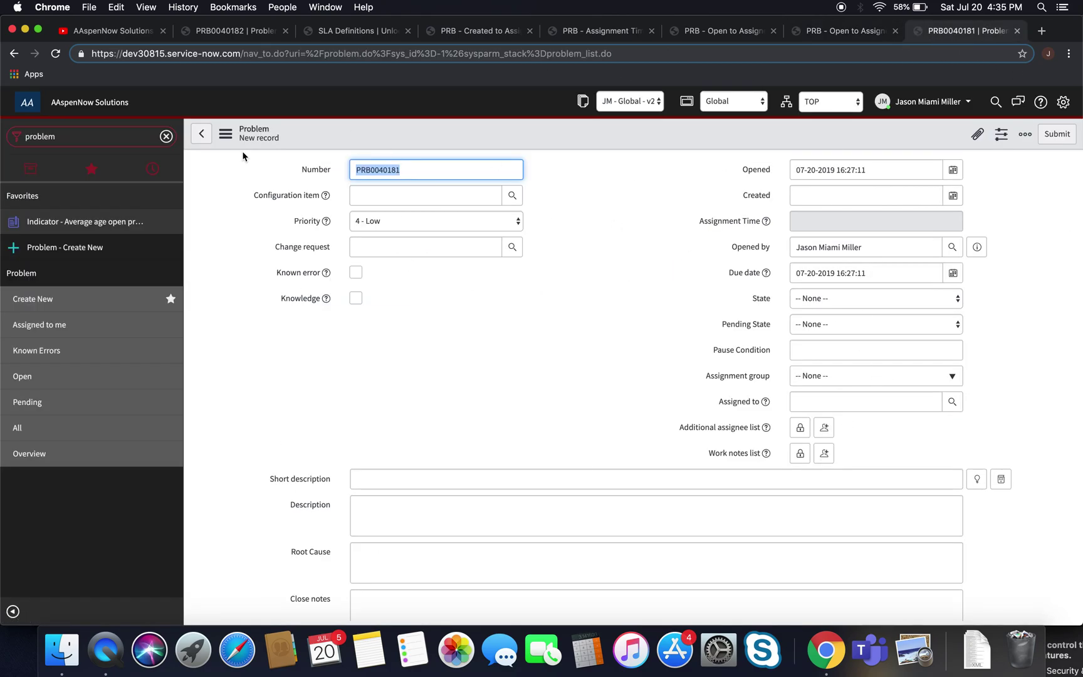
- Save problem PRB0040181 so it is created Open at 16:35:49 with three Task SLAs
click(225, 133)
click(885, 233)
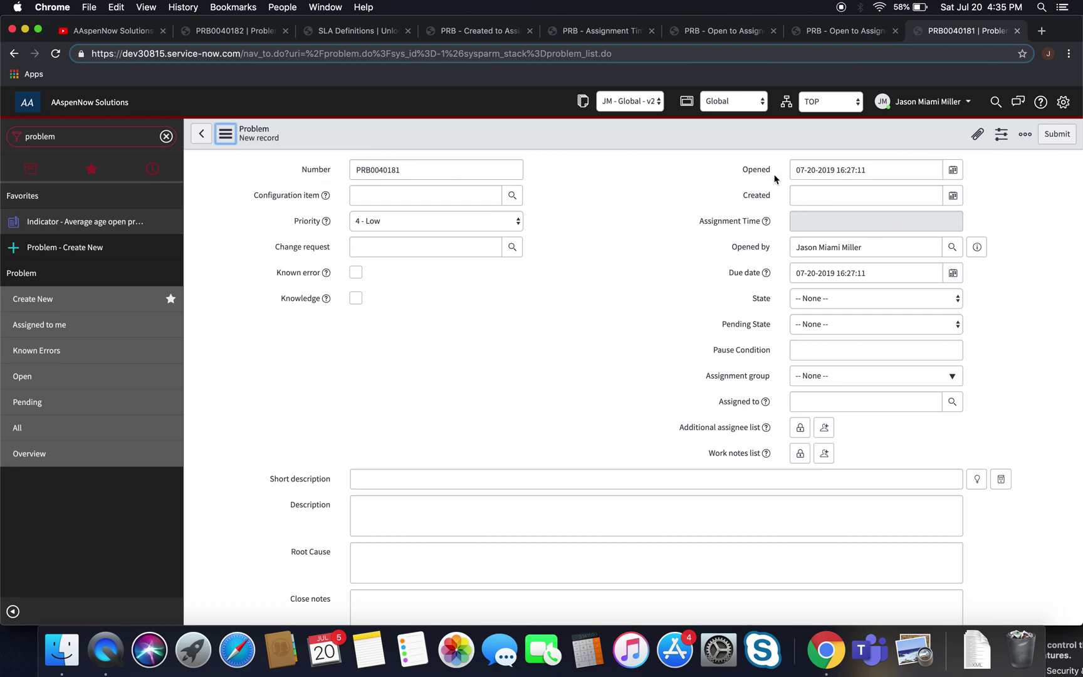
click(225, 133)
click(255, 152)
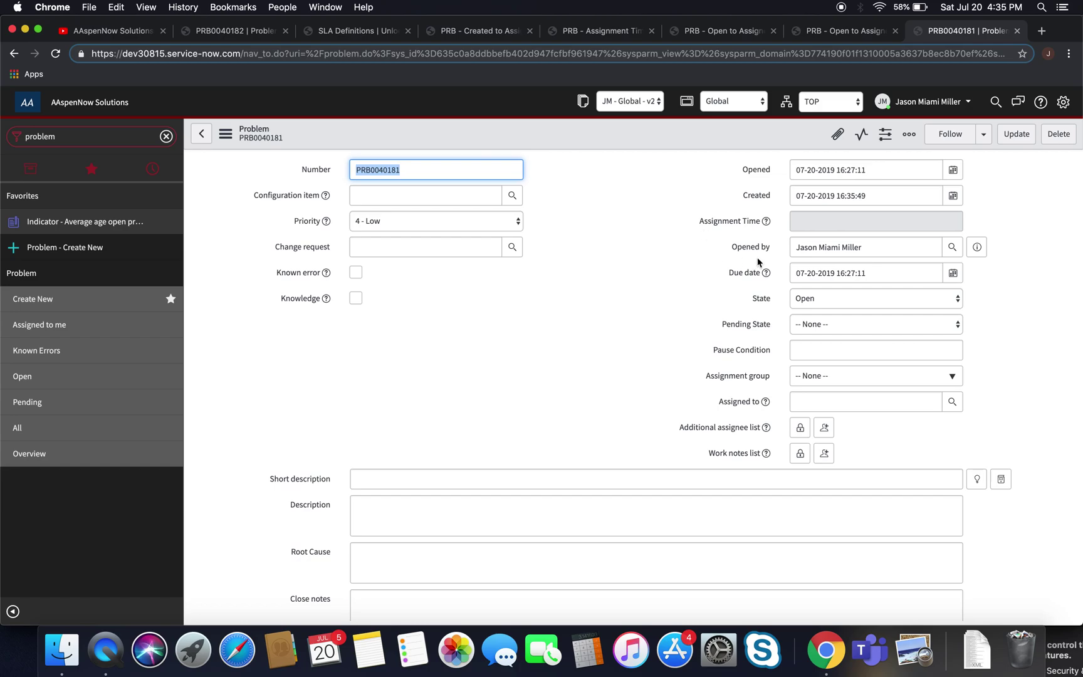
scroll(279, 395, down, 7)
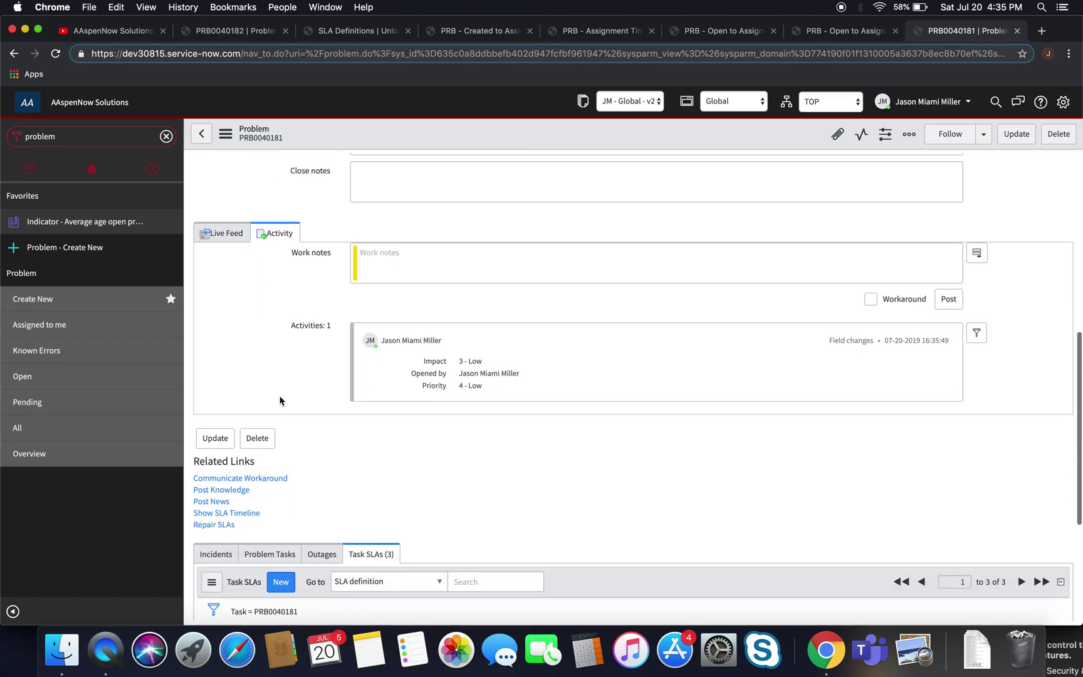
scroll(280, 401, down, 4)
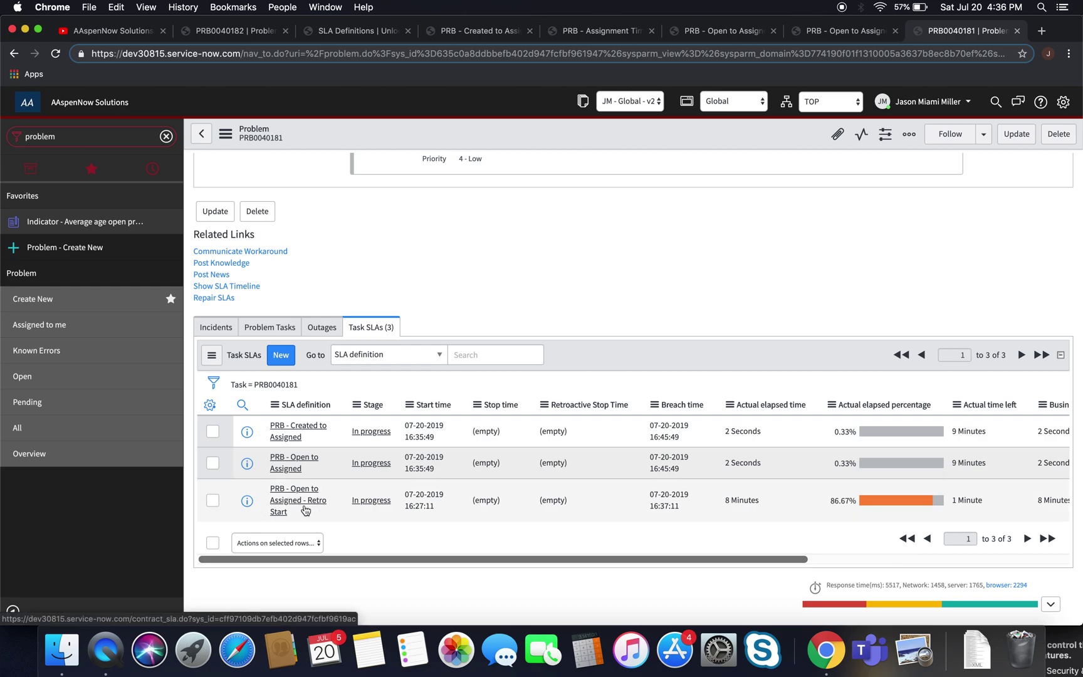
mouse_move(436, 504)
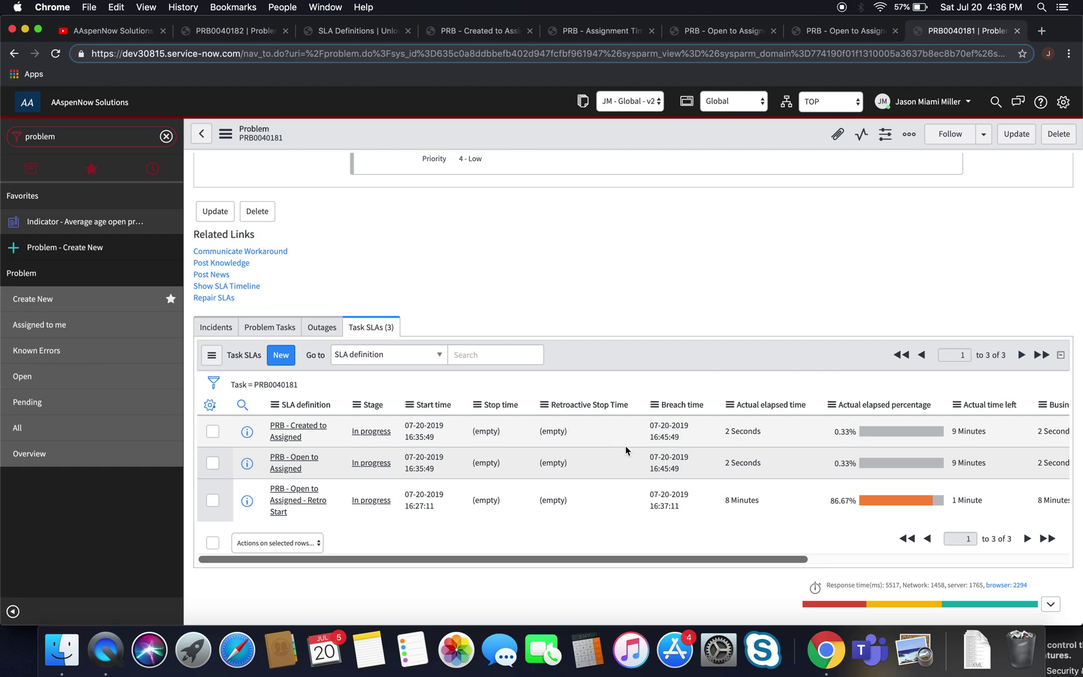
scroll(626, 450, up, 10)
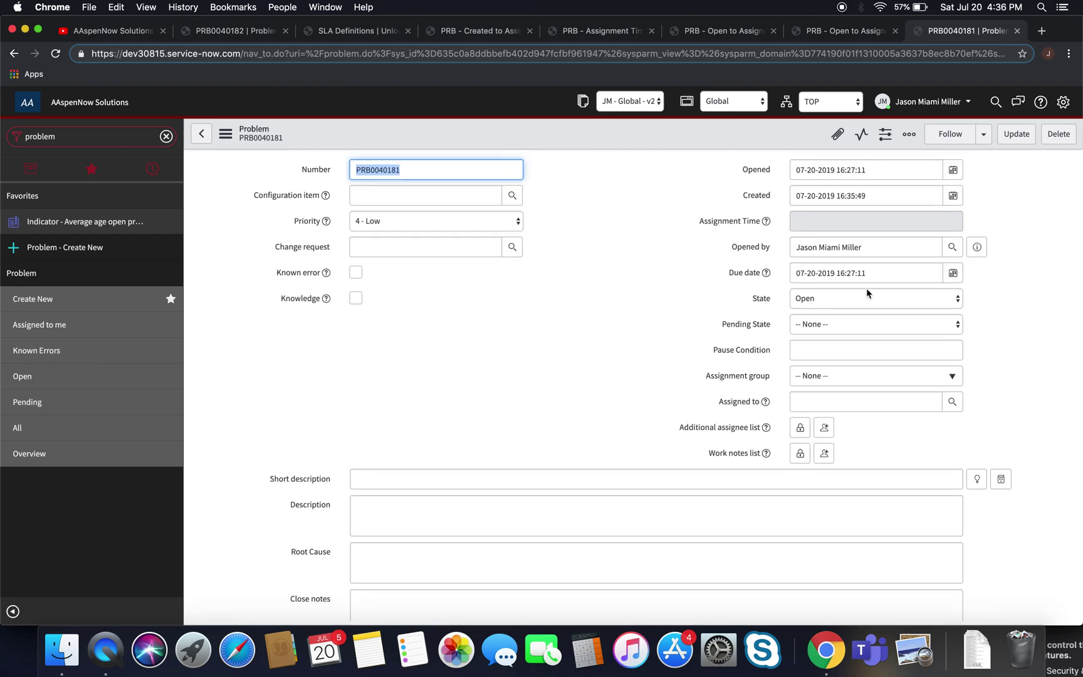
- Assign PRB0040181 to the AAspenNow group and save, setting Assignment Time to 16:36:40
click(864, 377)
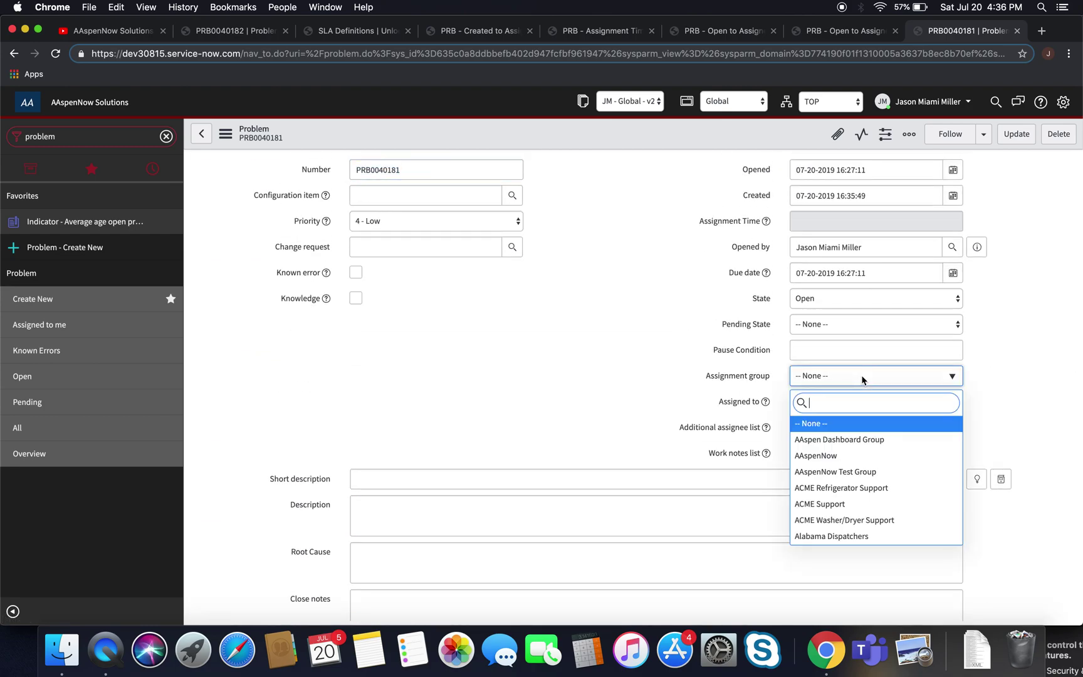
click(853, 461)
click(226, 134)
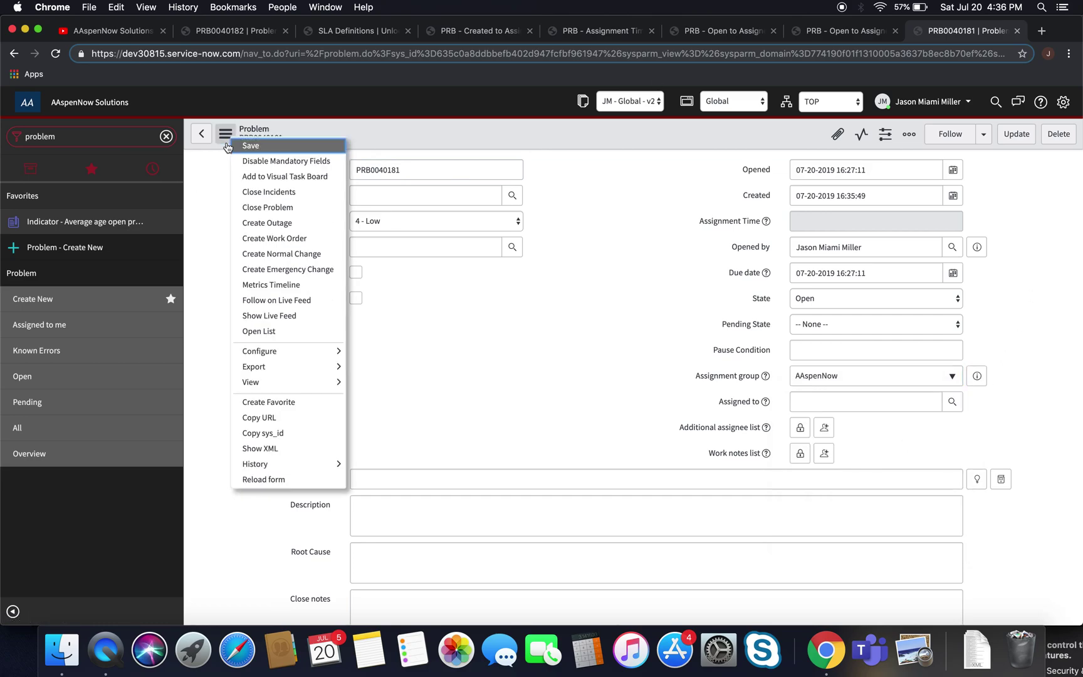
click(252, 146)
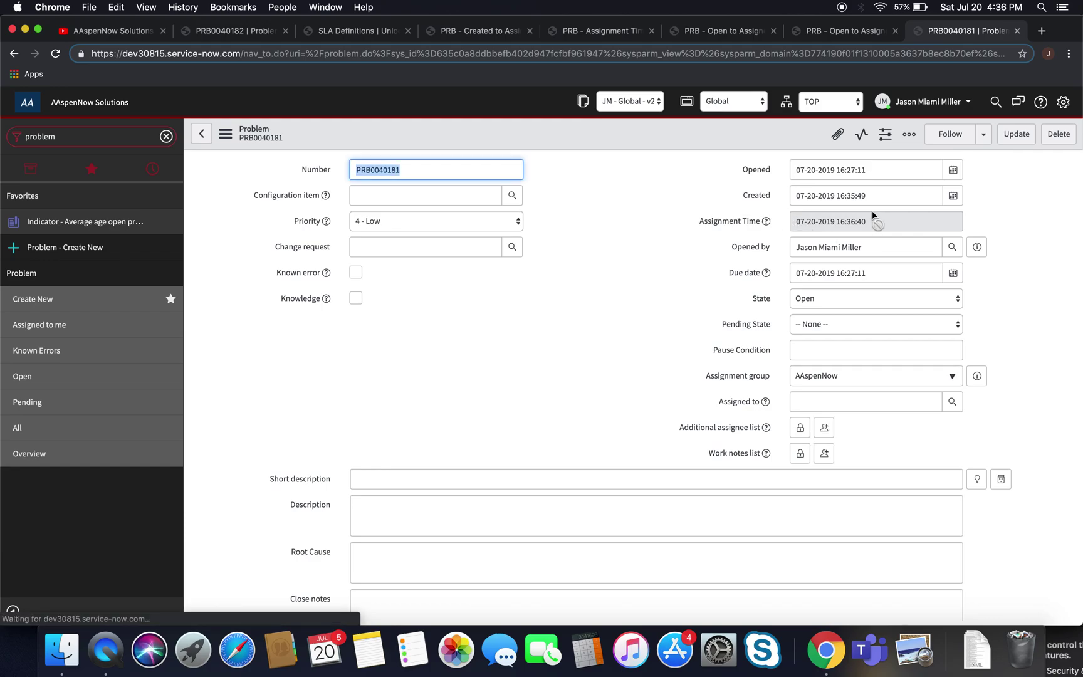
scroll(269, 409, down, 12)
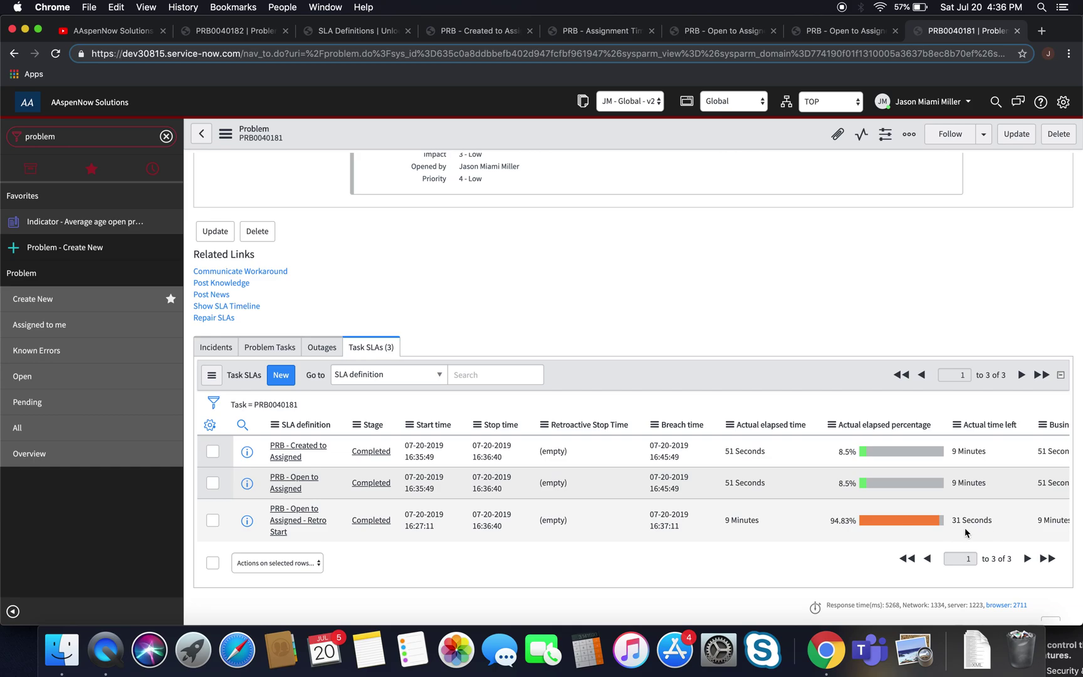
scroll(808, 463, right, 5)
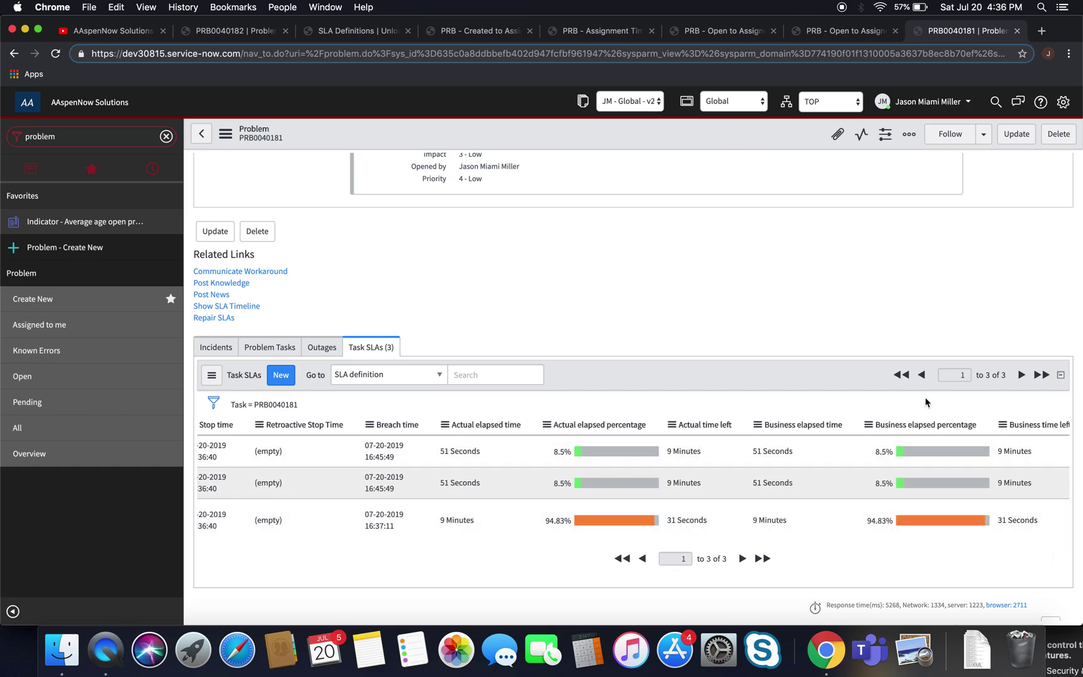
scroll(645, 527, left, 5)
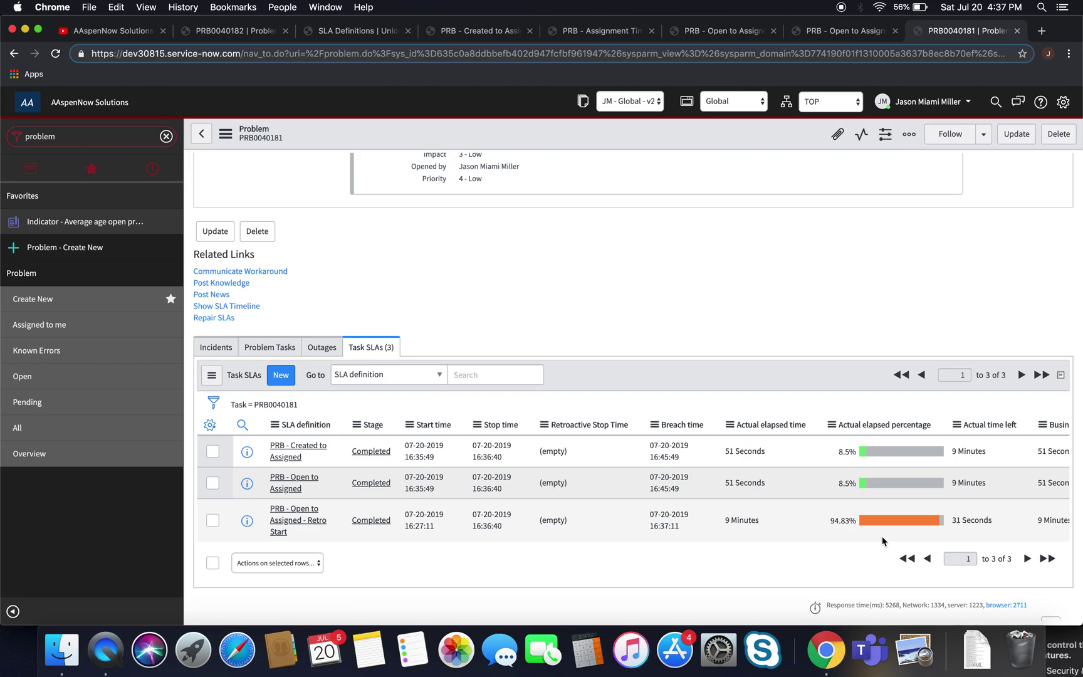
scroll(881, 536, up, 10)
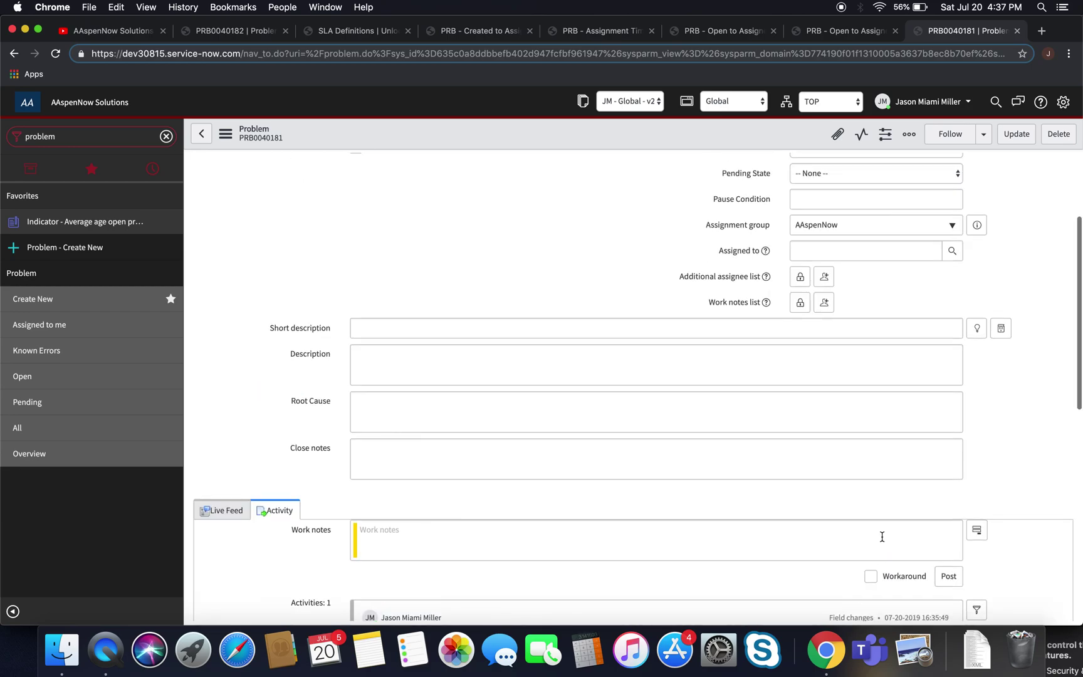
- Enter a Root Cause on the problem and save it again
click(409, 410)
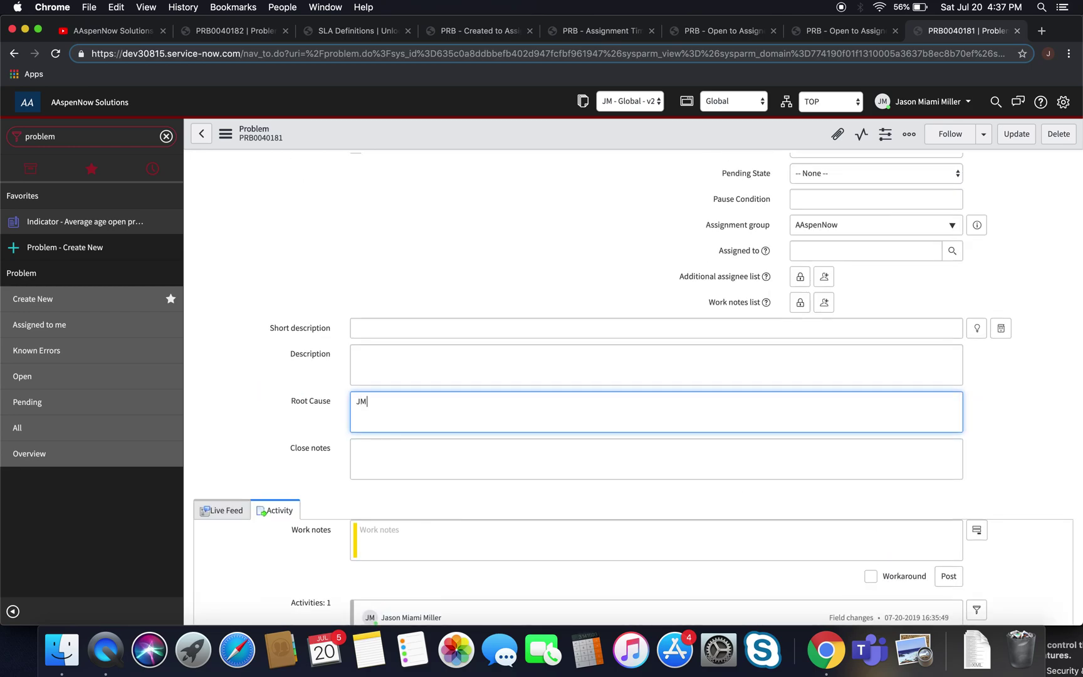
click(225, 133)
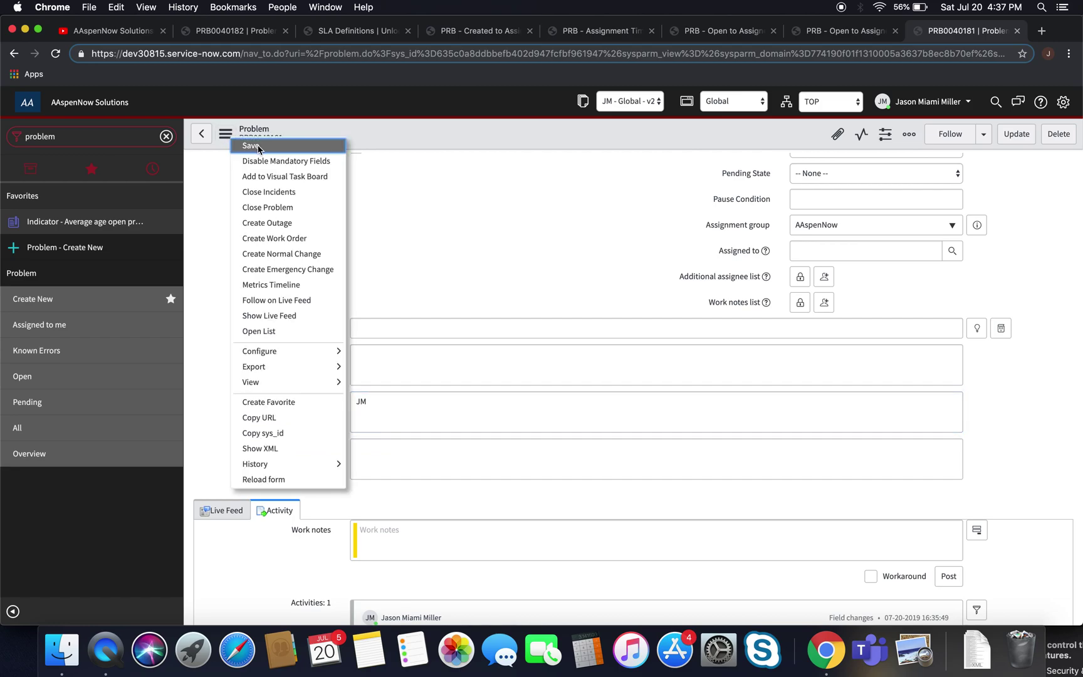
click(258, 149)
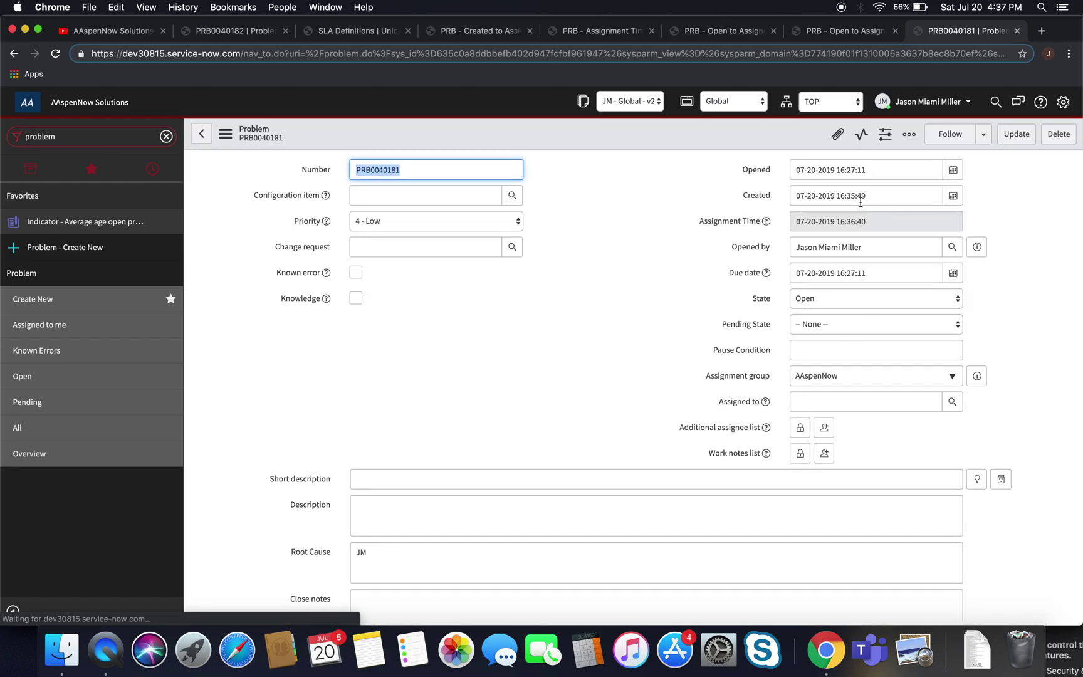
- Set PRB0040181's state to Closed/Resolved, save, and review its four completed Task SLAs
scroll(282, 462, down, 15)
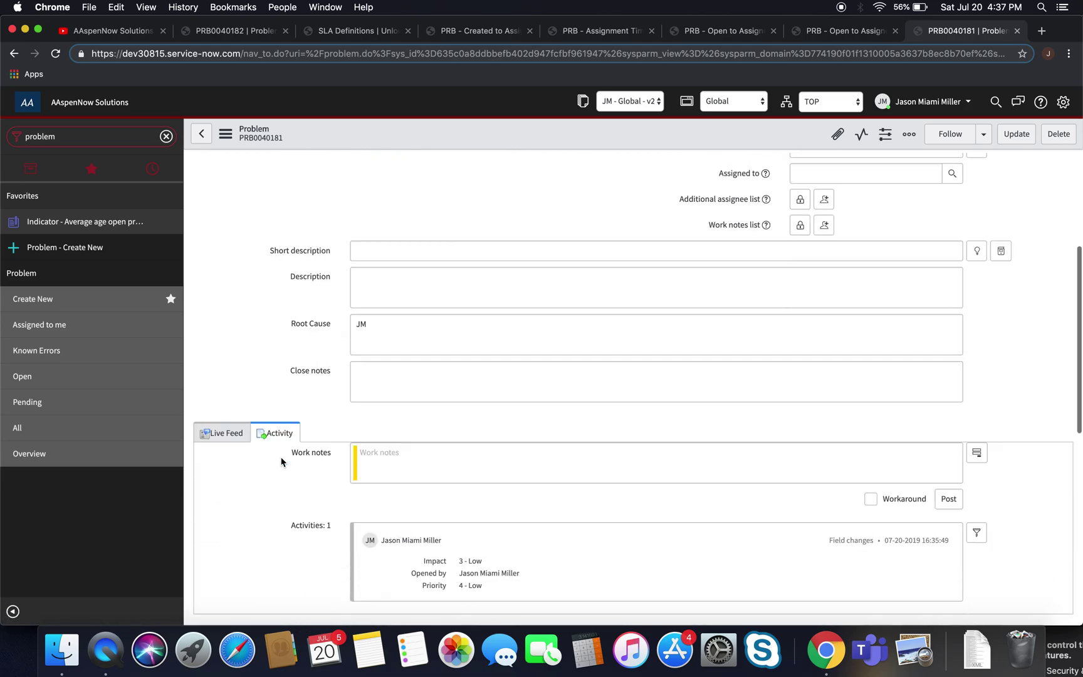
scroll(281, 461, down, 2)
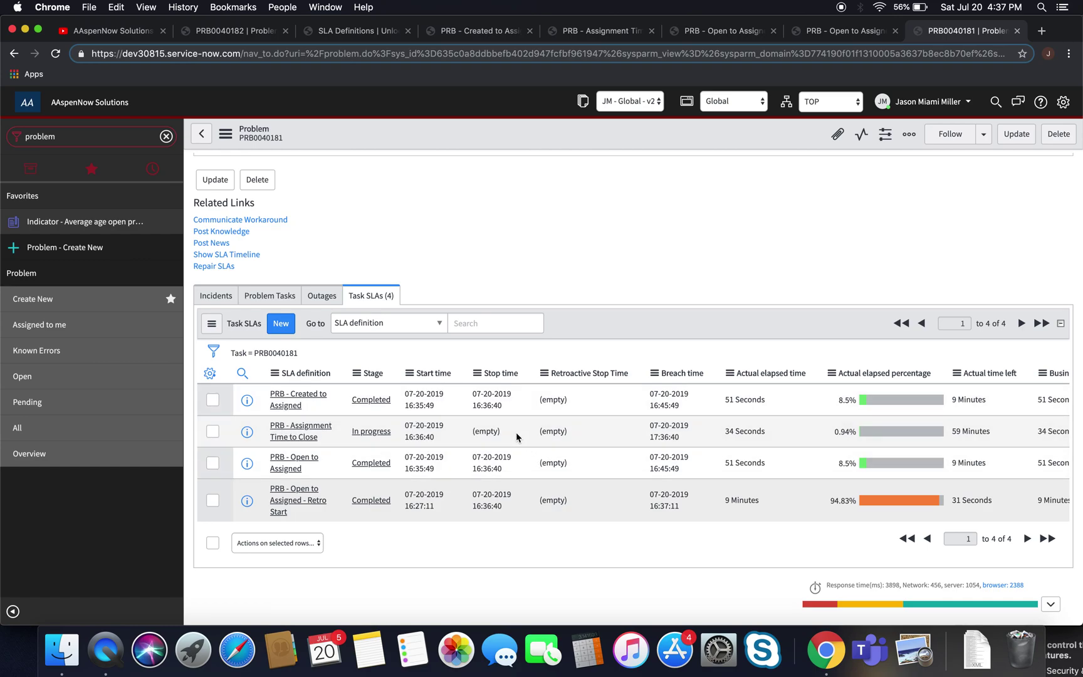
scroll(770, 436, up, 15)
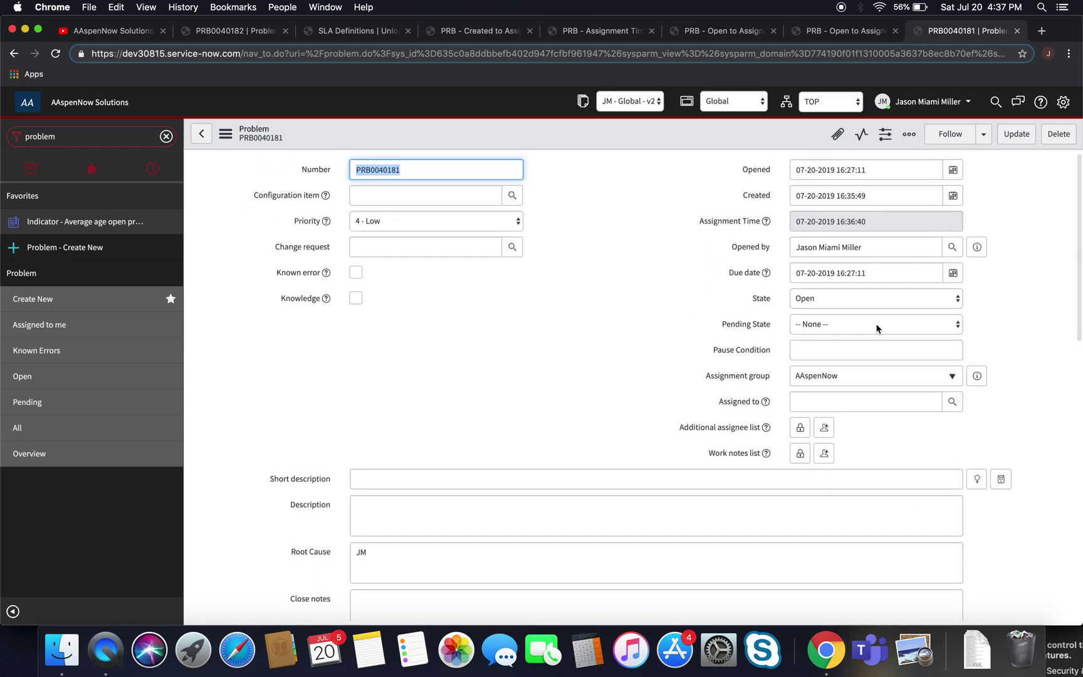
click(832, 301)
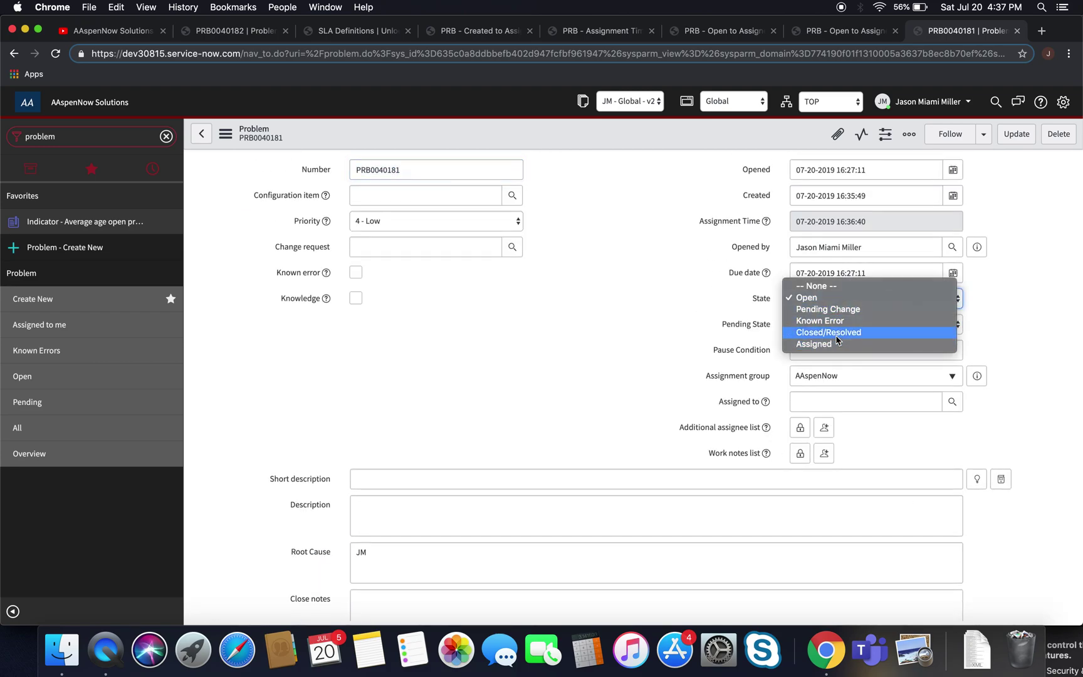
click(826, 332)
click(226, 134)
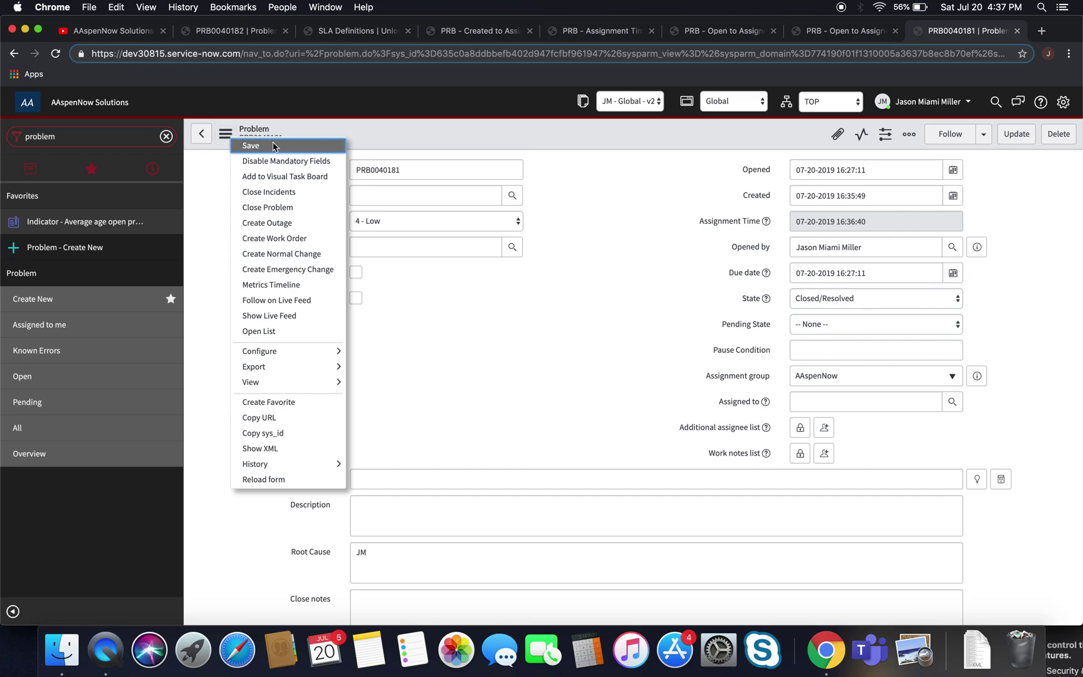
click(270, 145)
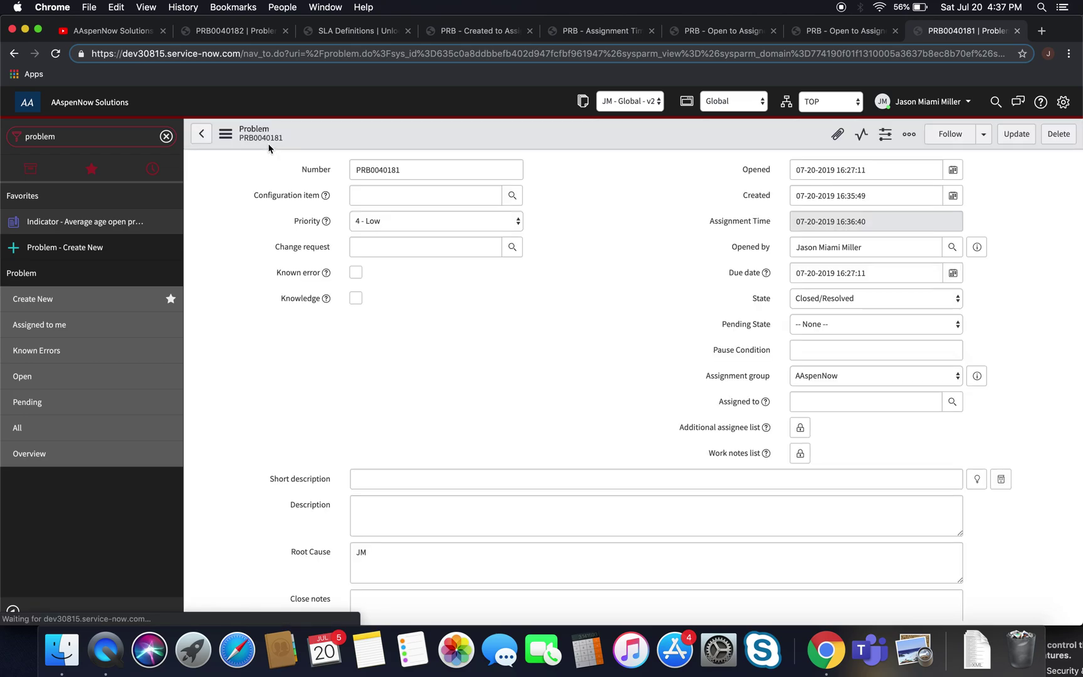
scroll(413, 445, down, 3)
scroll(412, 445, down, 10)
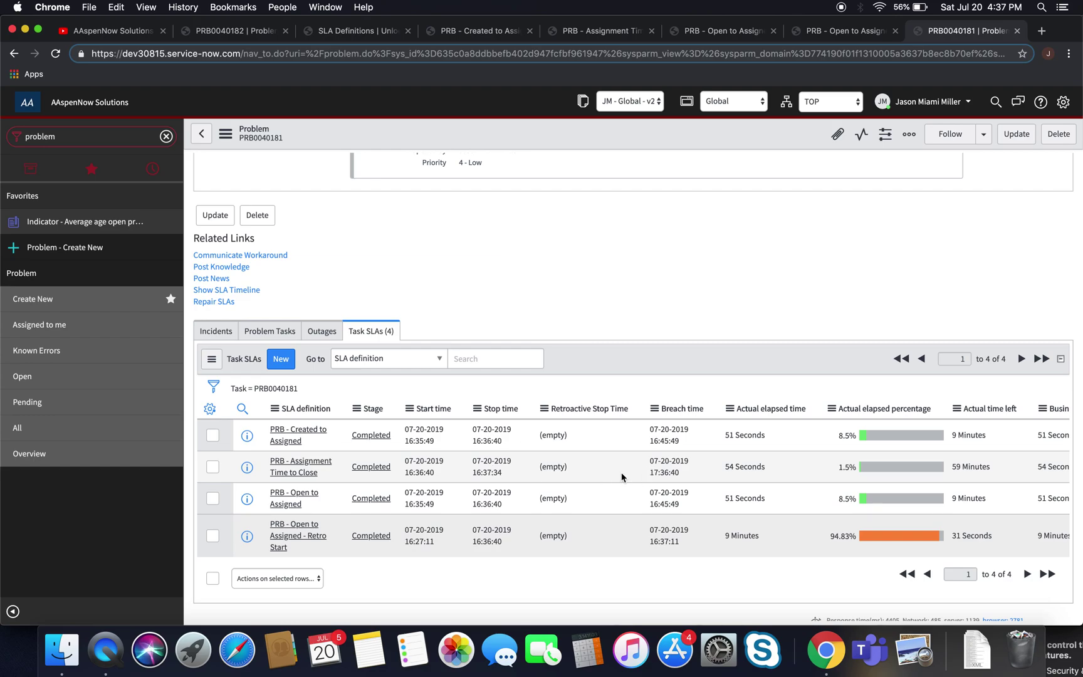
scroll(633, 407, up, 15)
- Replace the Assignment Time to Close start condition 'Root Cause is not empty' with 'Active is true'
click(469, 34)
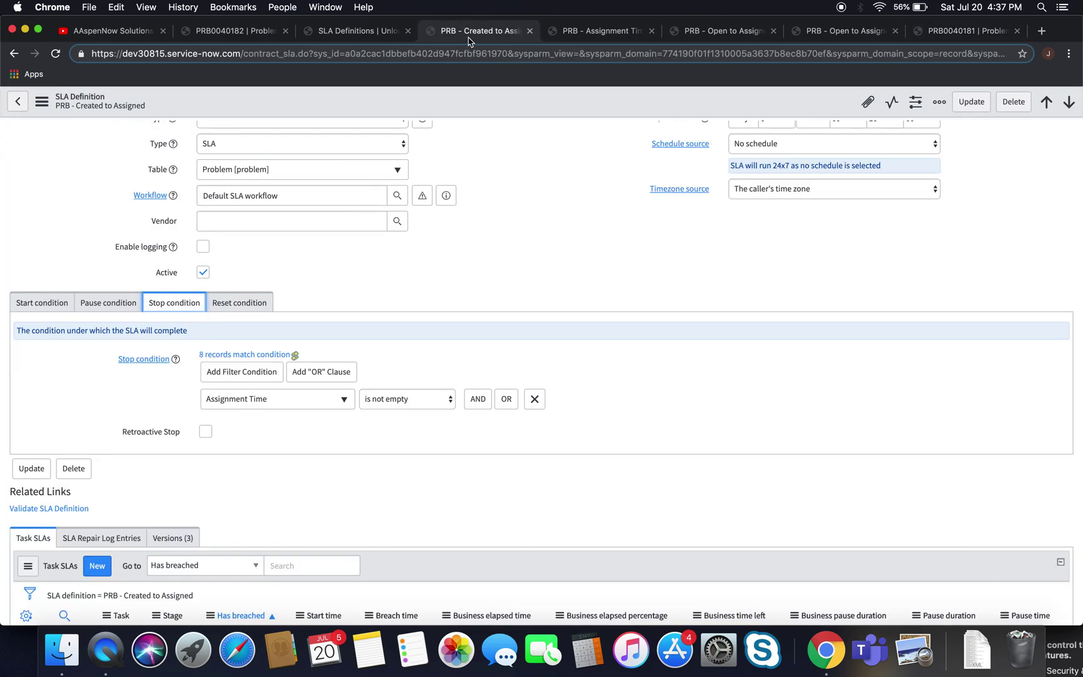
scroll(415, 283, up, 3)
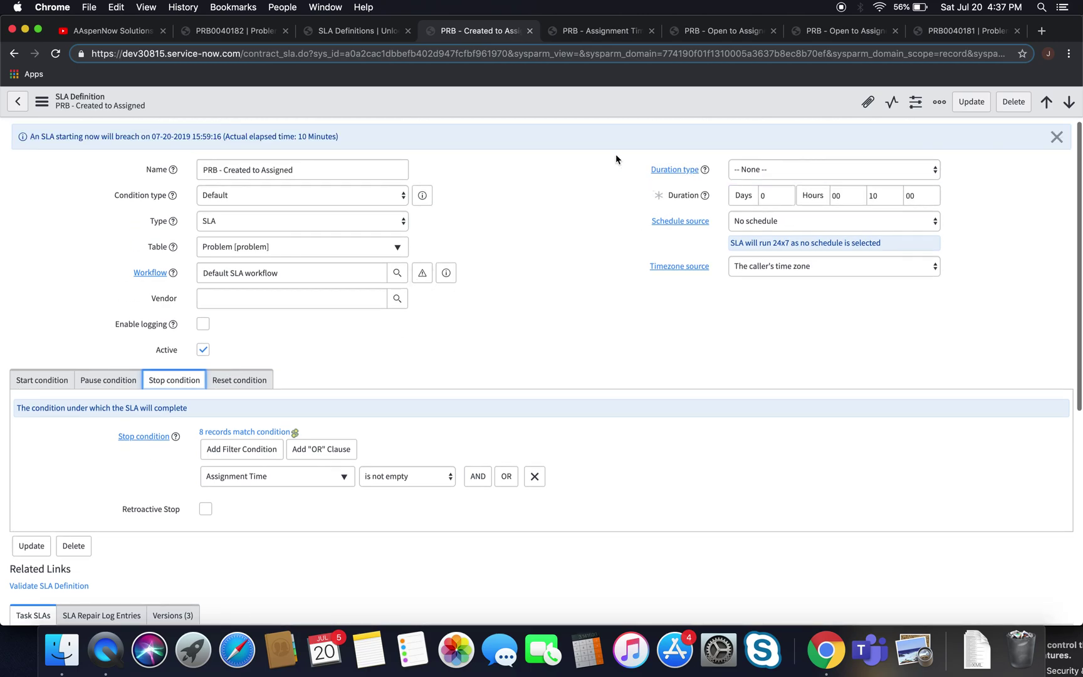
click(592, 36)
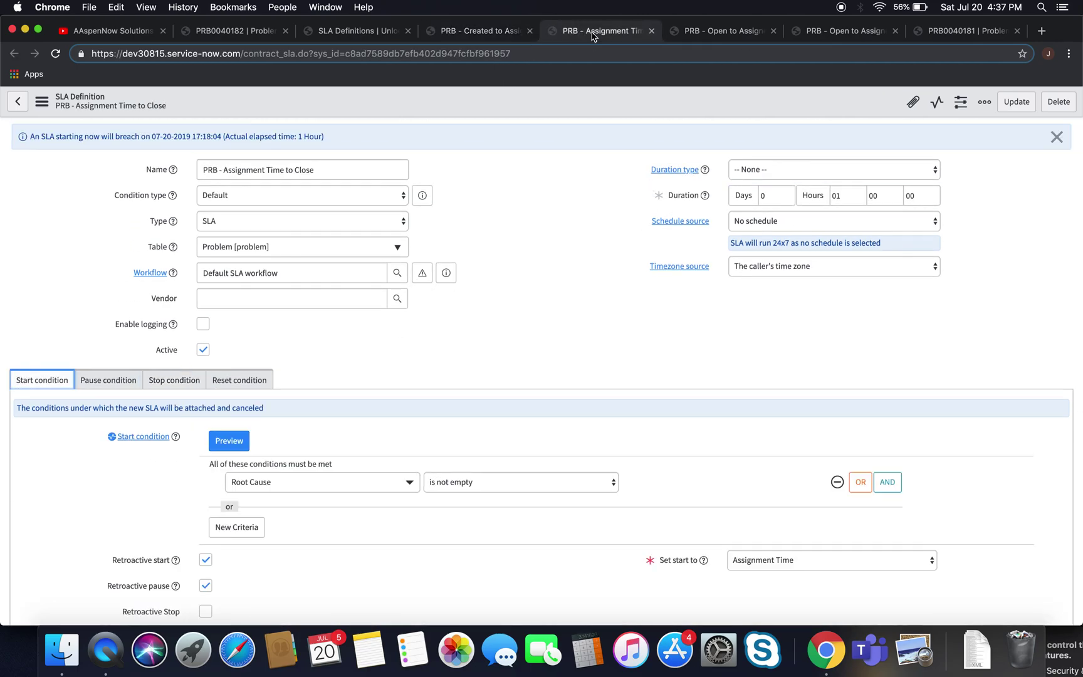
scroll(359, 417, down, 2)
scroll(359, 417, up, 2)
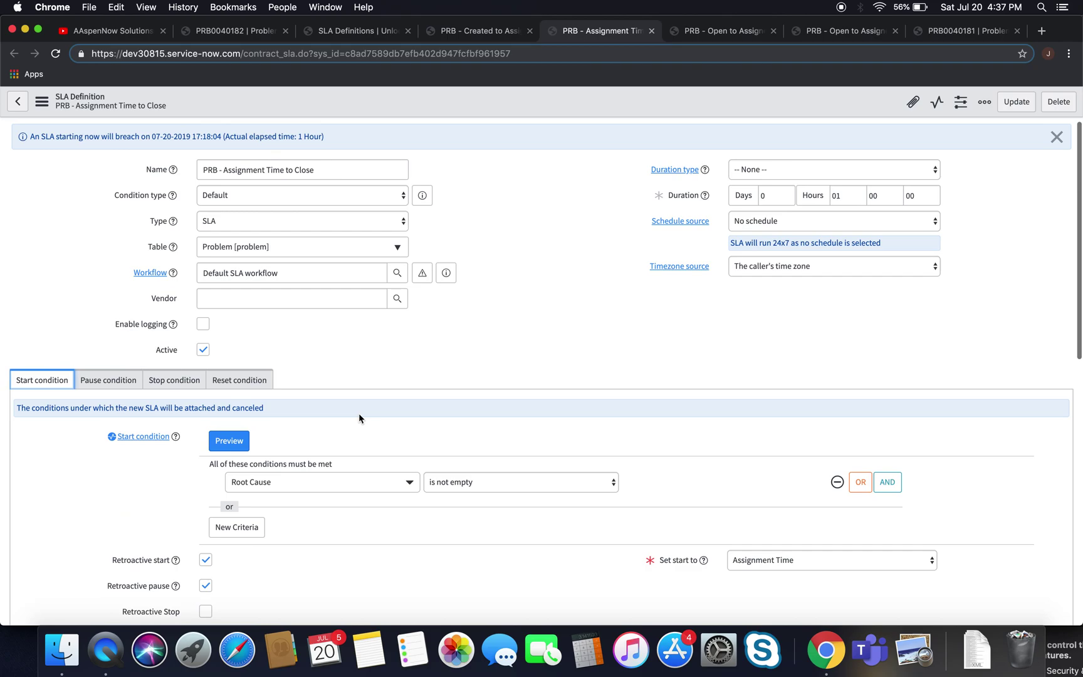
scroll(711, 423, down, 2)
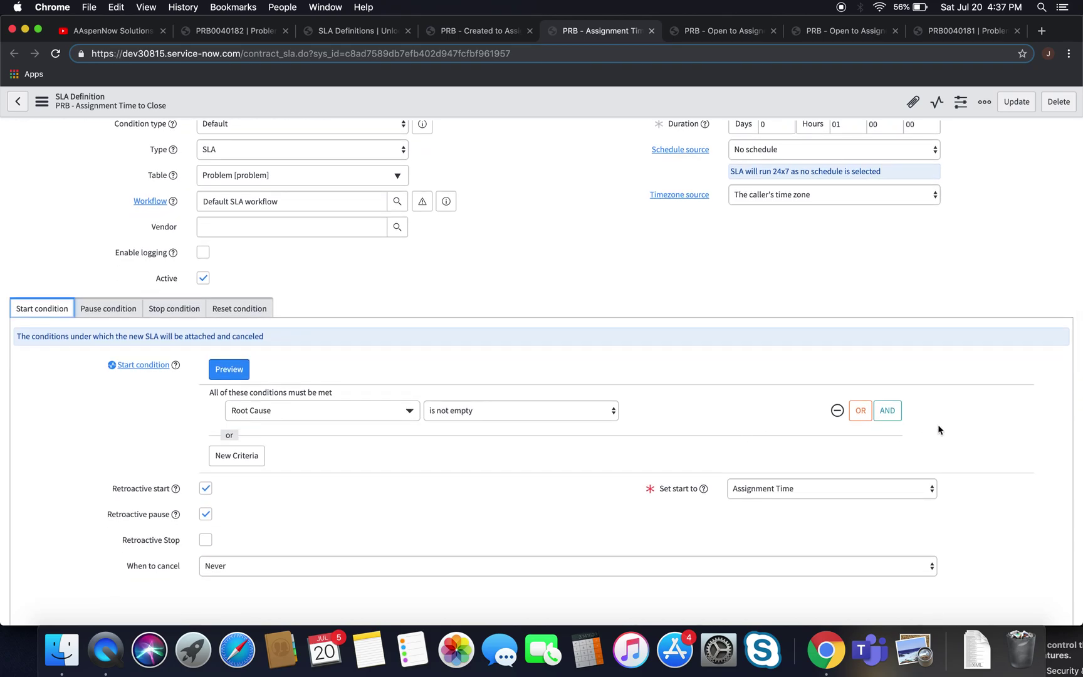
click(837, 410)
click(355, 409)
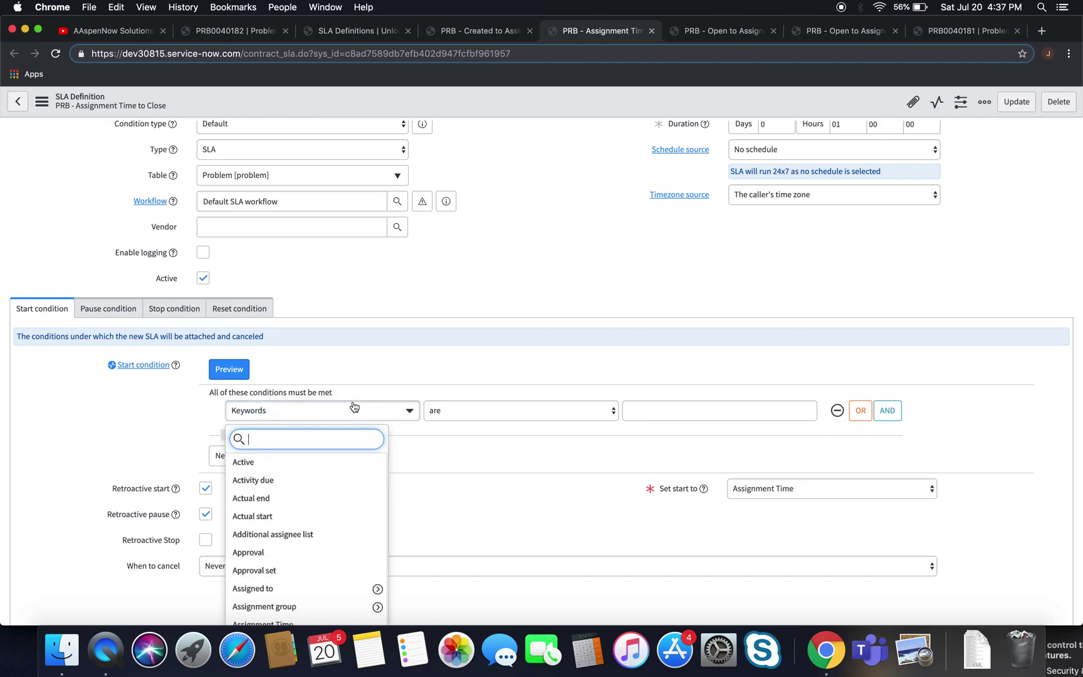
click(326, 464)
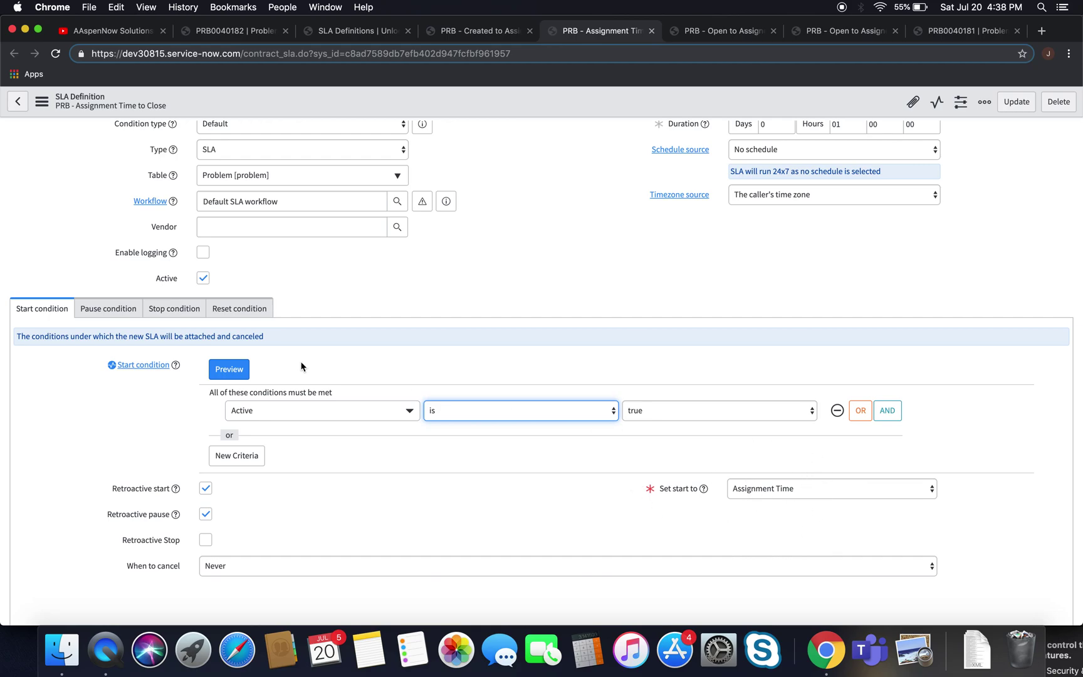
- Review the pause and stop conditions, then save the Assignment Time to Close definition
scroll(113, 386, up, 3)
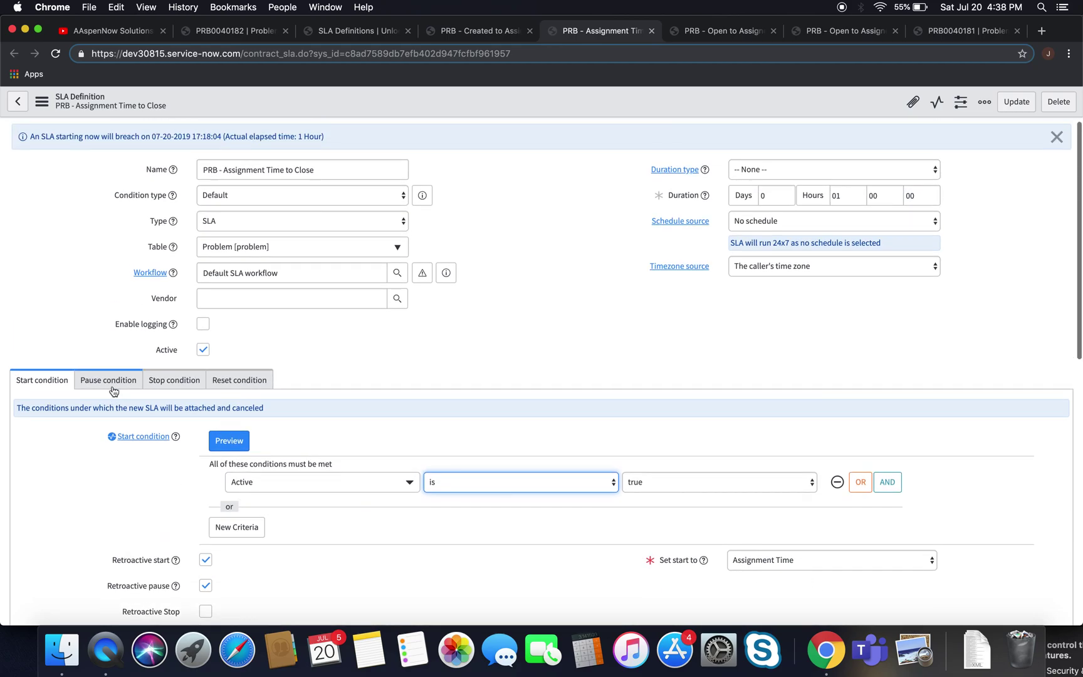
click(108, 381)
click(174, 381)
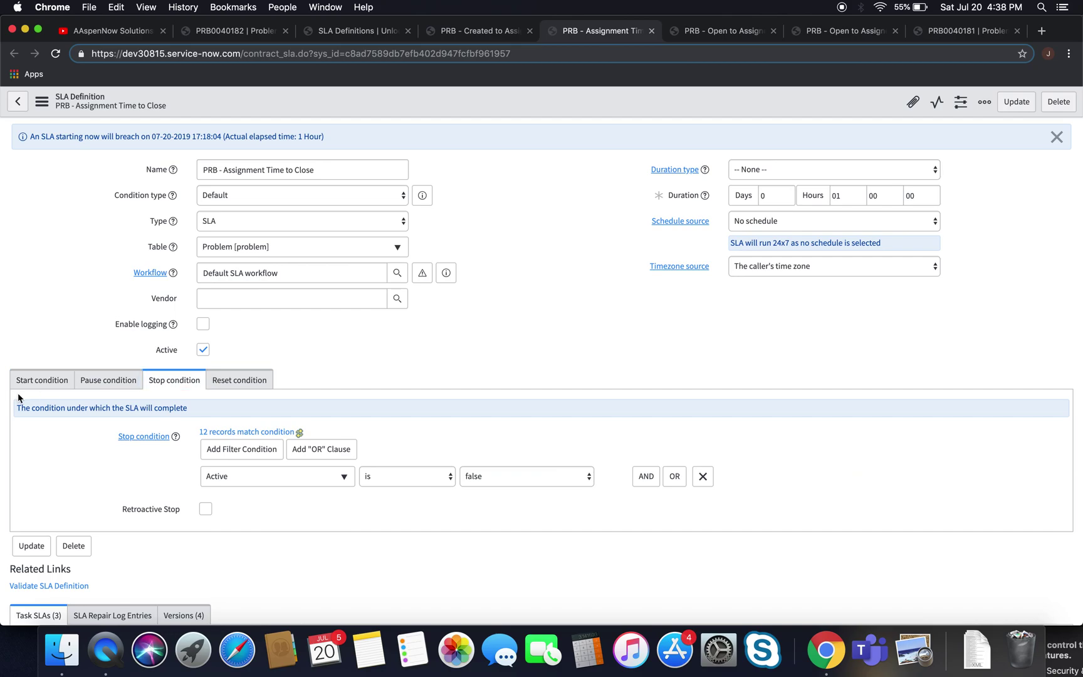
click(22, 390)
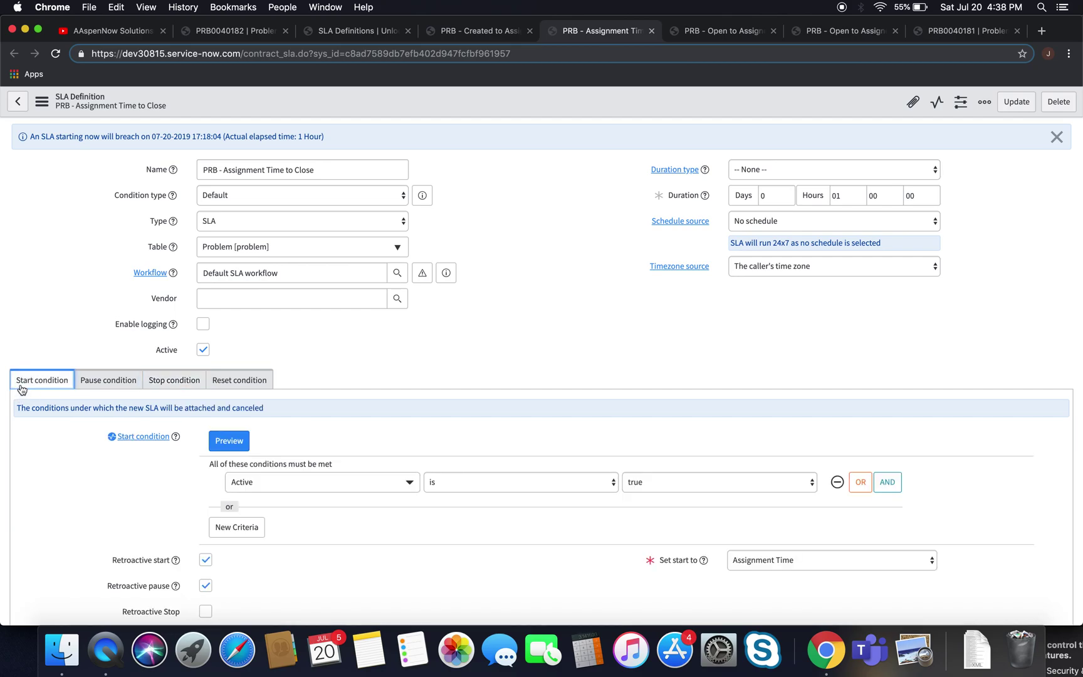
click(42, 103)
click(73, 114)
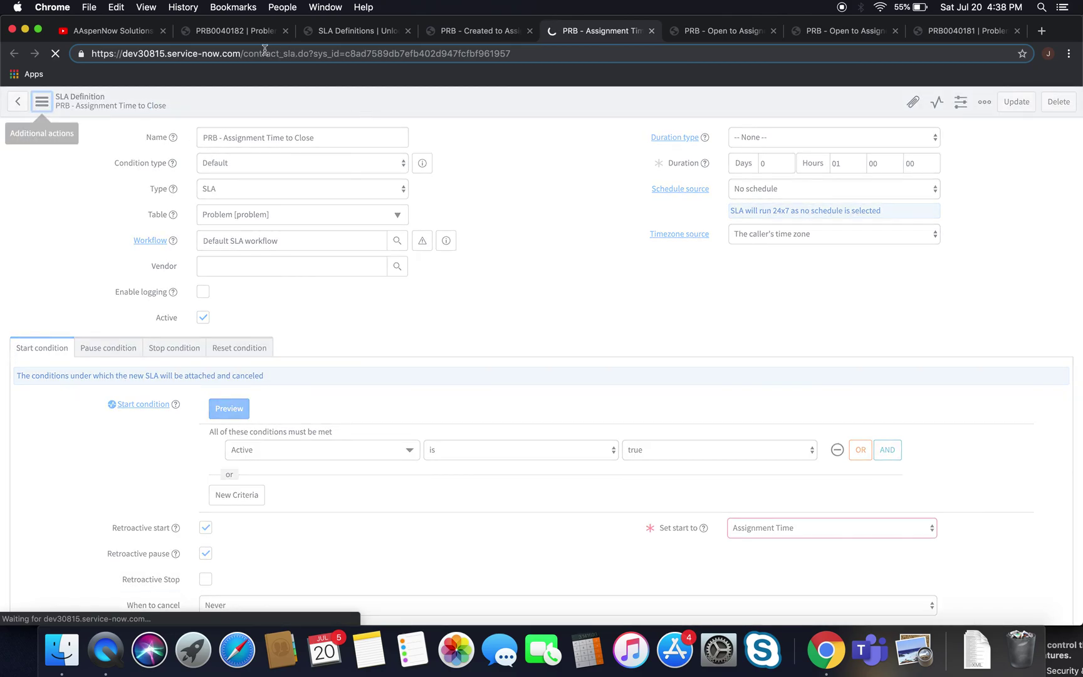
- Save new problem PRB0040182 and check its four in-progress Task SLAs, including Assignment Time to Close
click(238, 33)
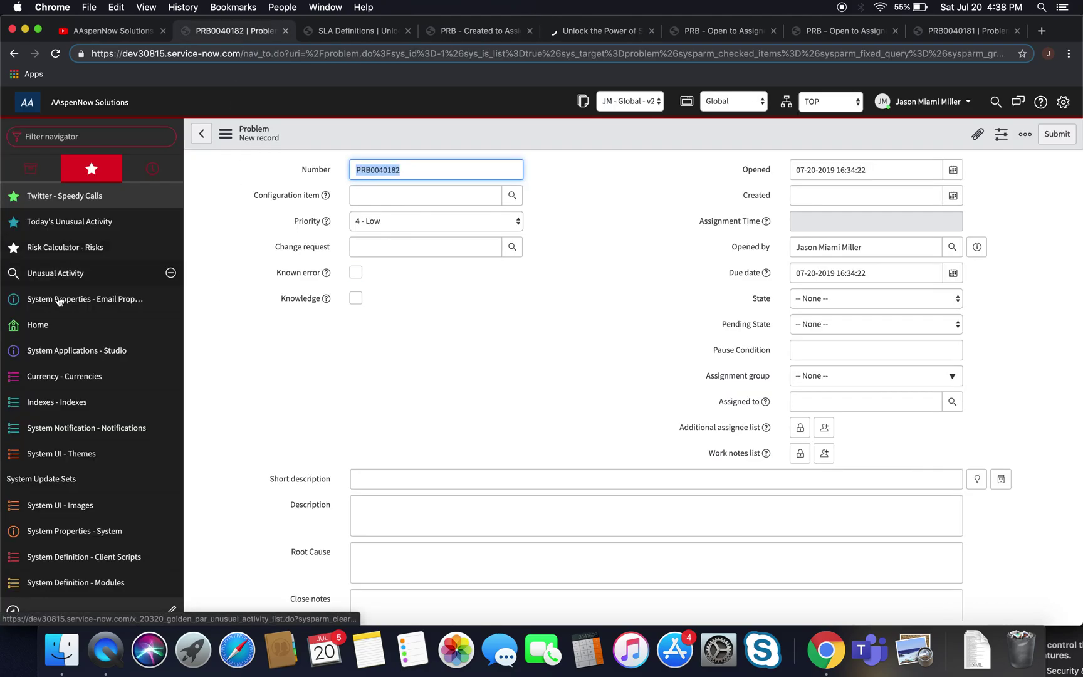
scroll(264, 429, down, 5)
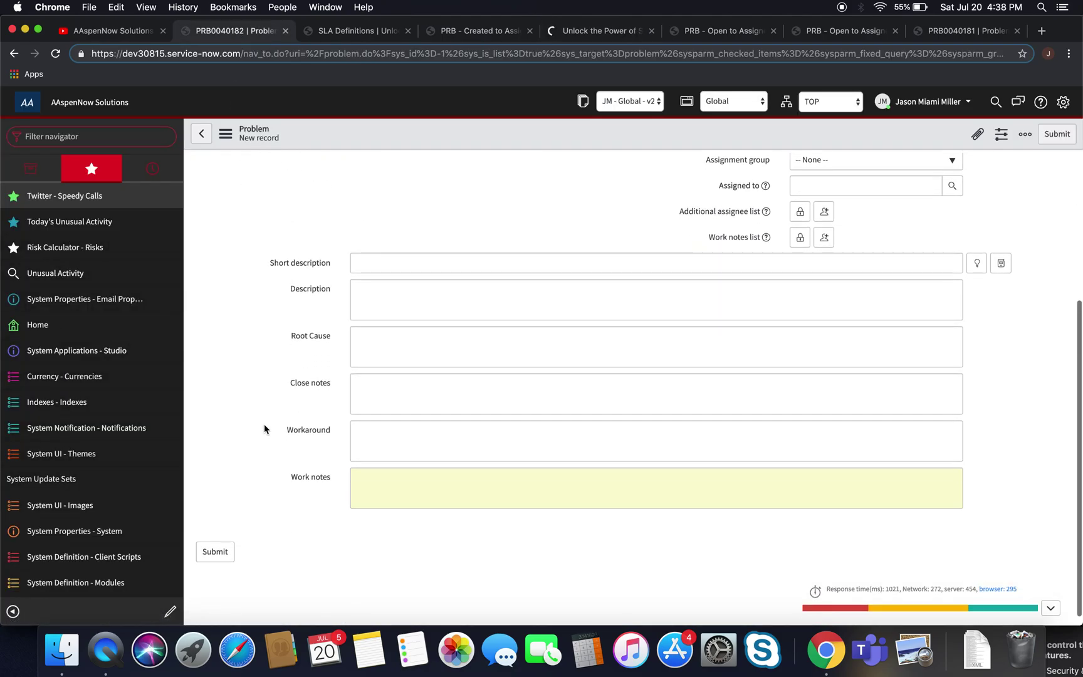
scroll(265, 428, up, 5)
click(225, 135)
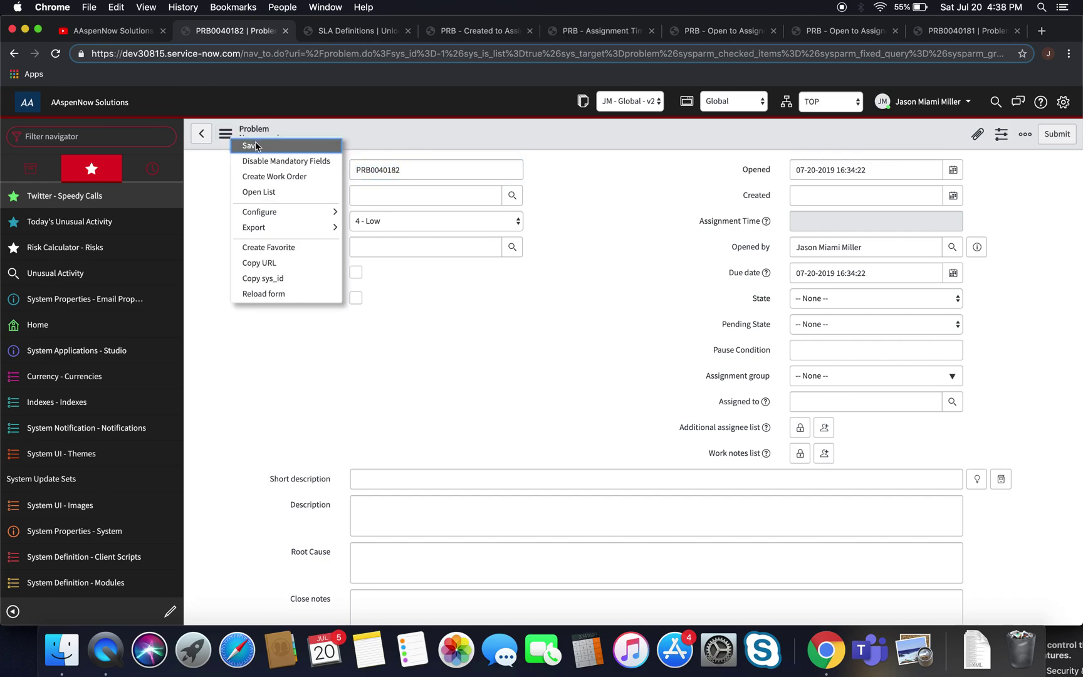
click(253, 146)
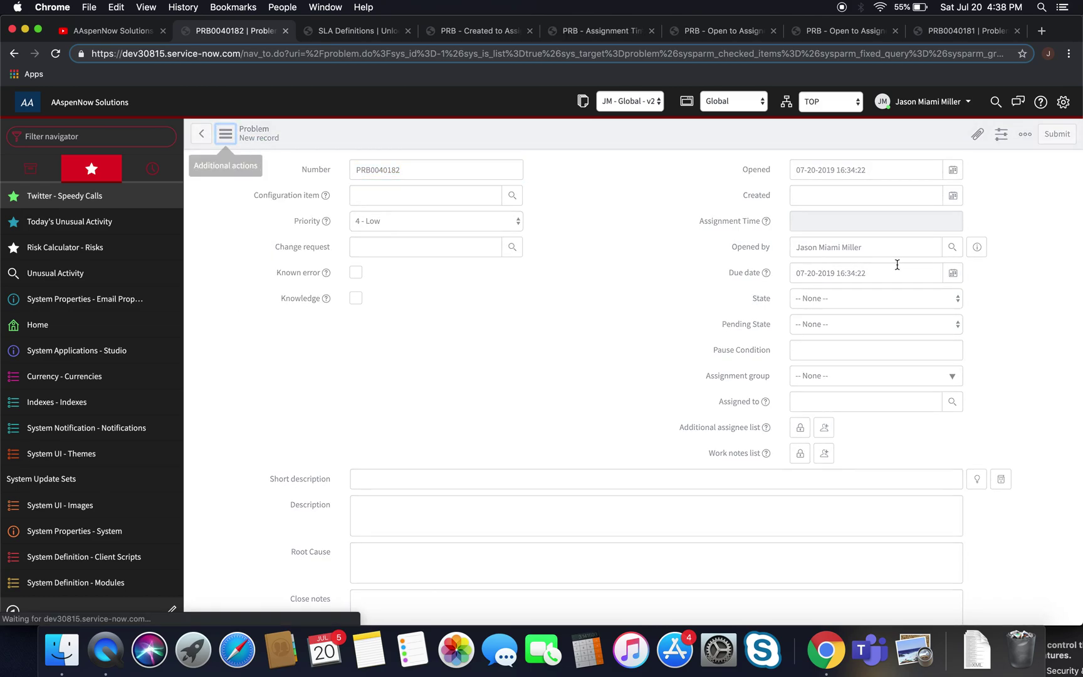
scroll(325, 395, down, 15)
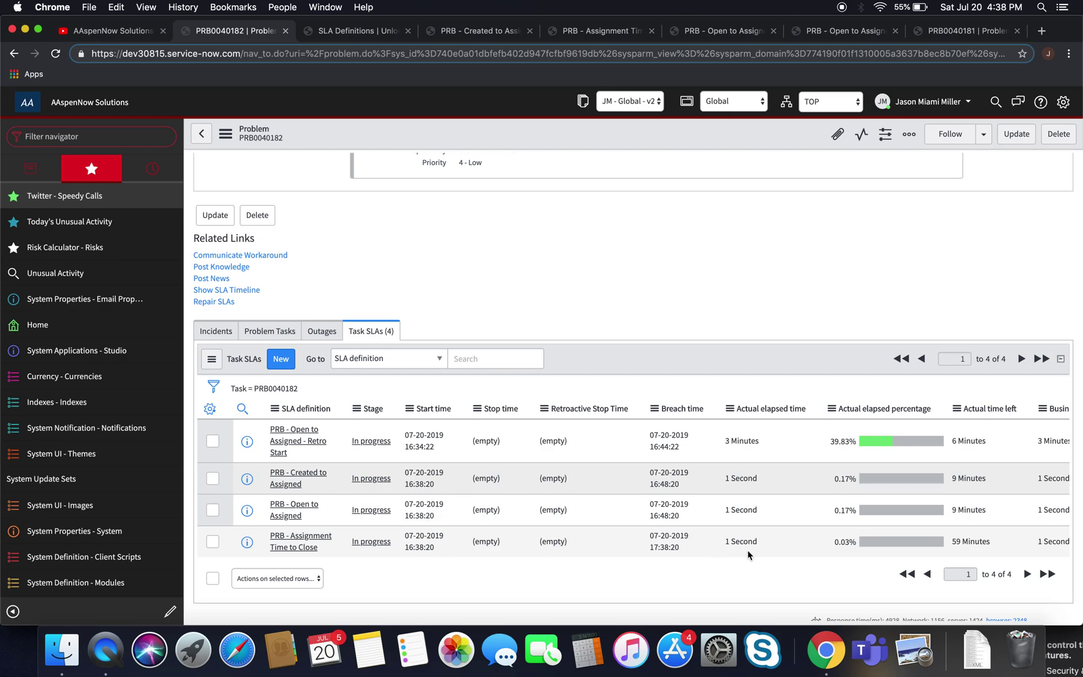
scroll(747, 554, up, 20)
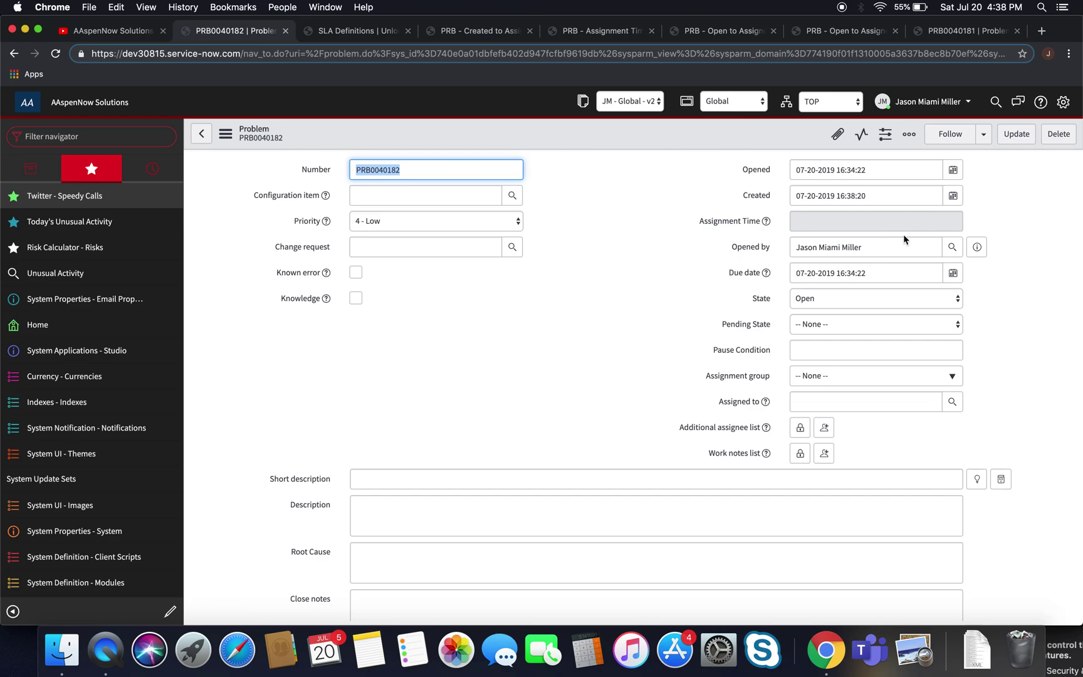
- Assign PRB0040182 to AAspenNow and save, completing three SLAs while Assignment Time to Close runs
click(847, 377)
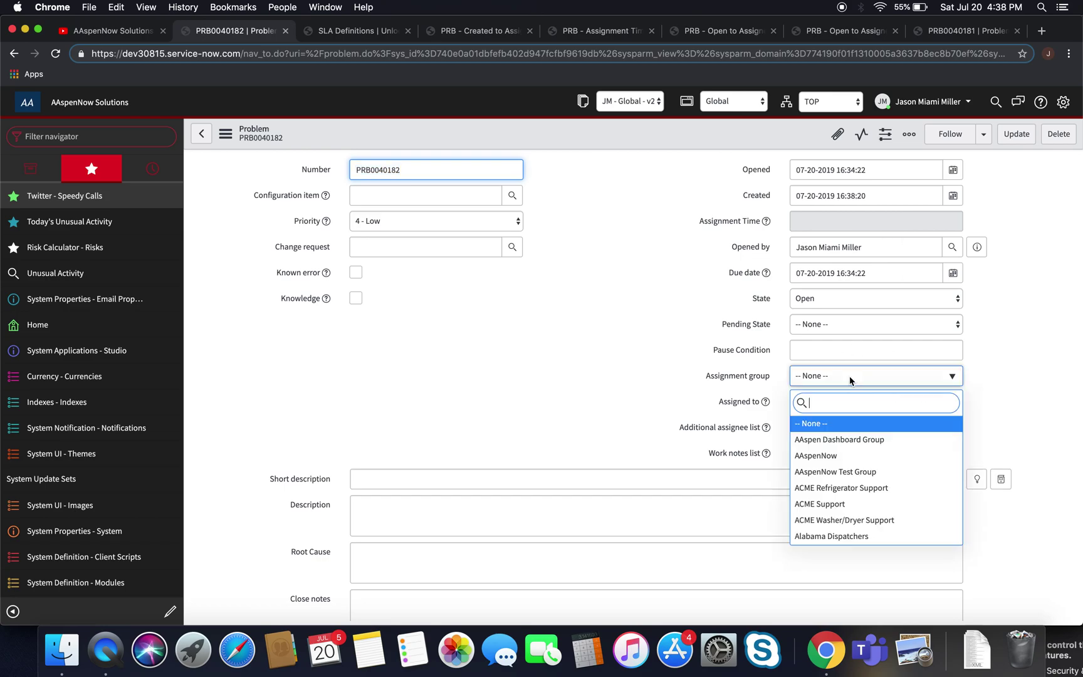
click(865, 457)
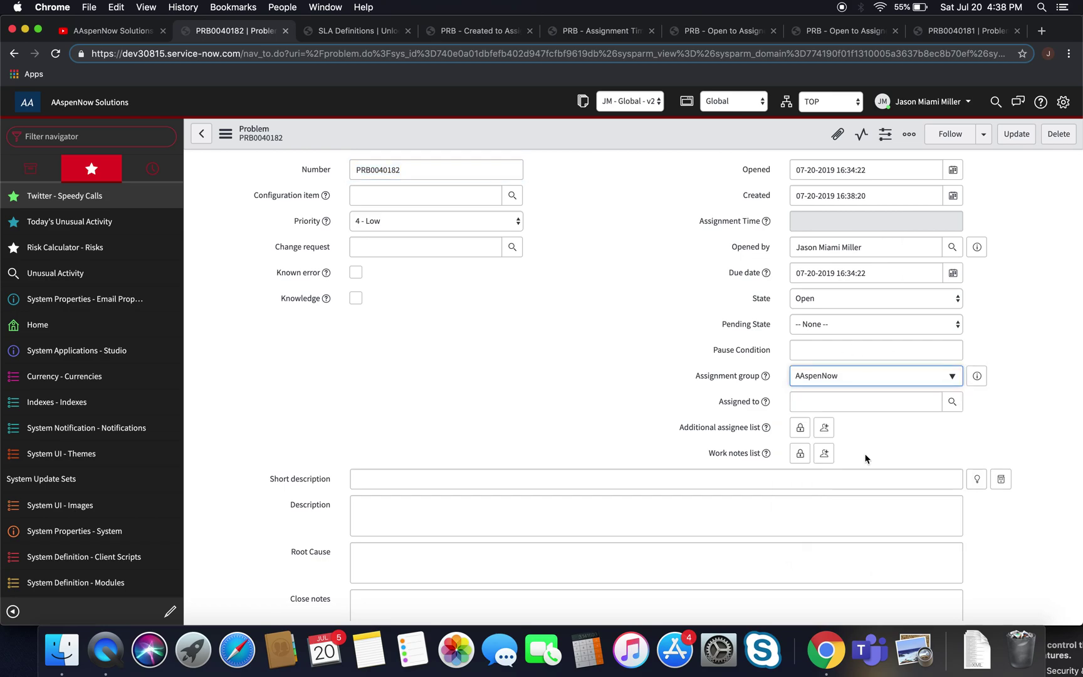
click(226, 134)
click(251, 146)
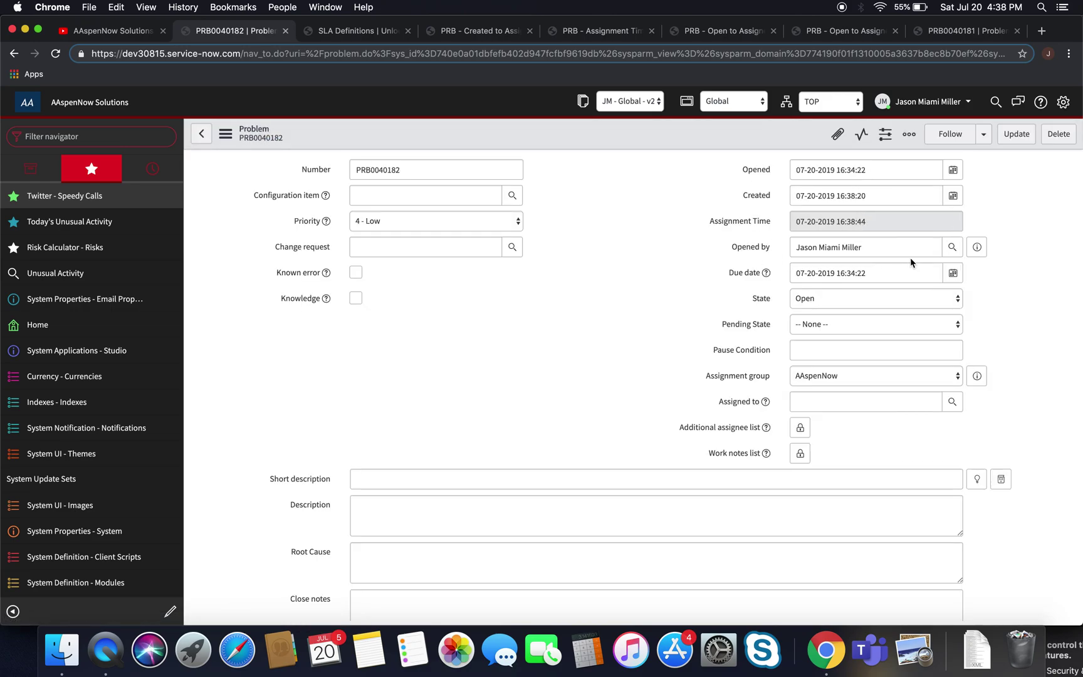
scroll(446, 416, down, 15)
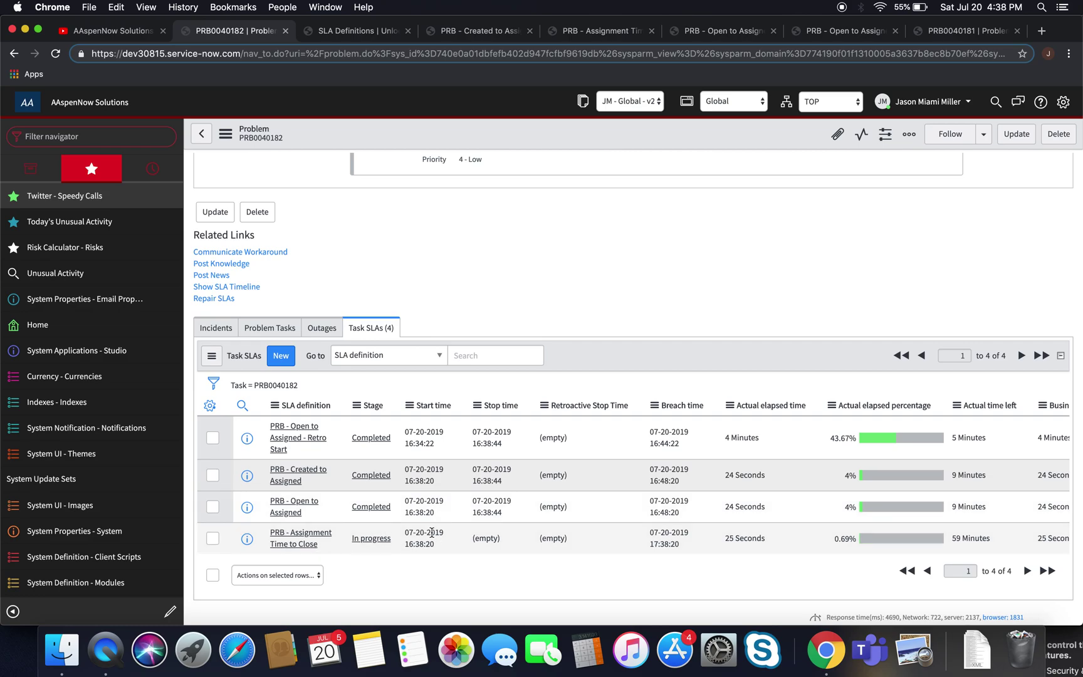
- Close PRB0040182 as Closed/Resolved and save; Assignment Time to Close completes after 46 seconds
scroll(834, 519, up, 15)
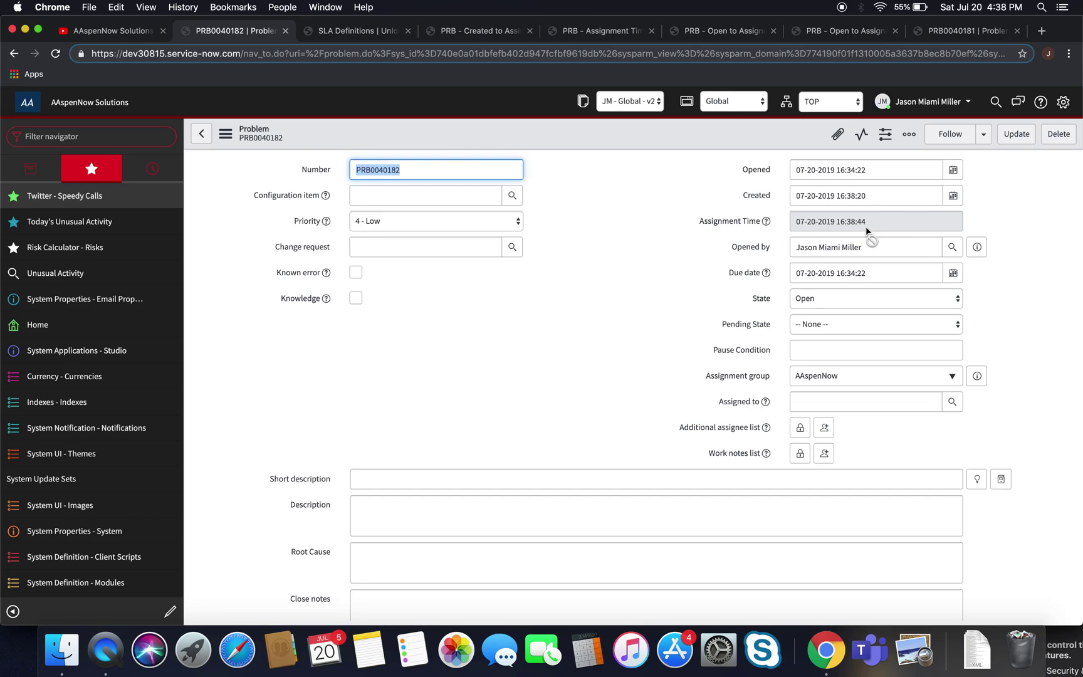
scroll(454, 346, down, 15)
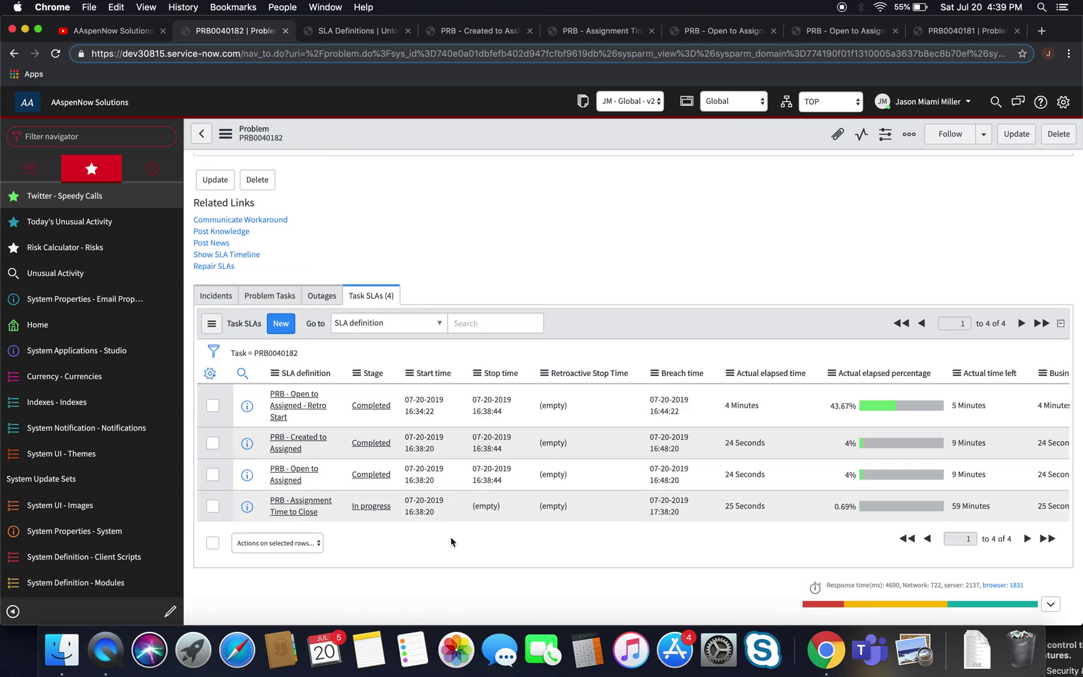
scroll(686, 443, up, 15)
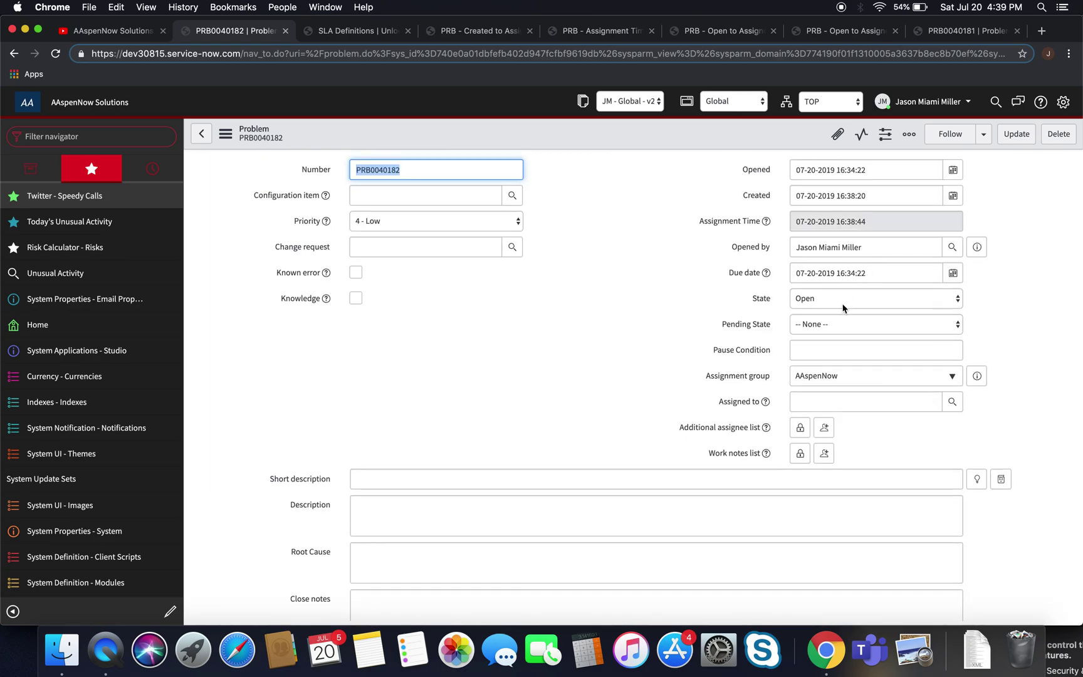
click(841, 301)
click(839, 332)
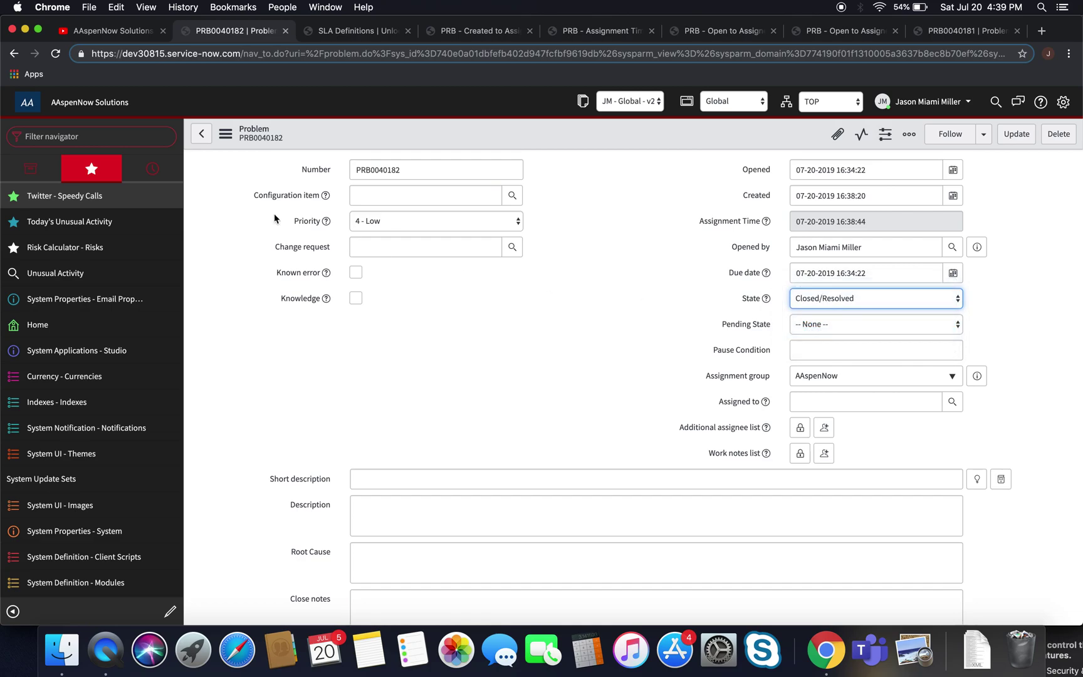
click(221, 133)
click(252, 149)
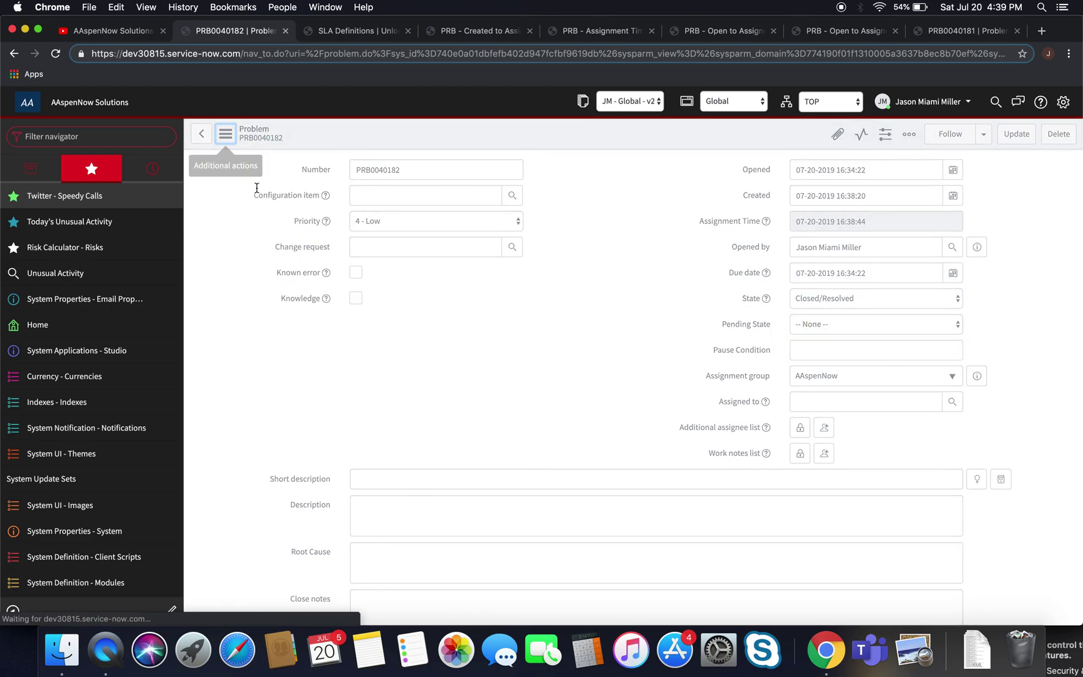
scroll(291, 387, down, 10)
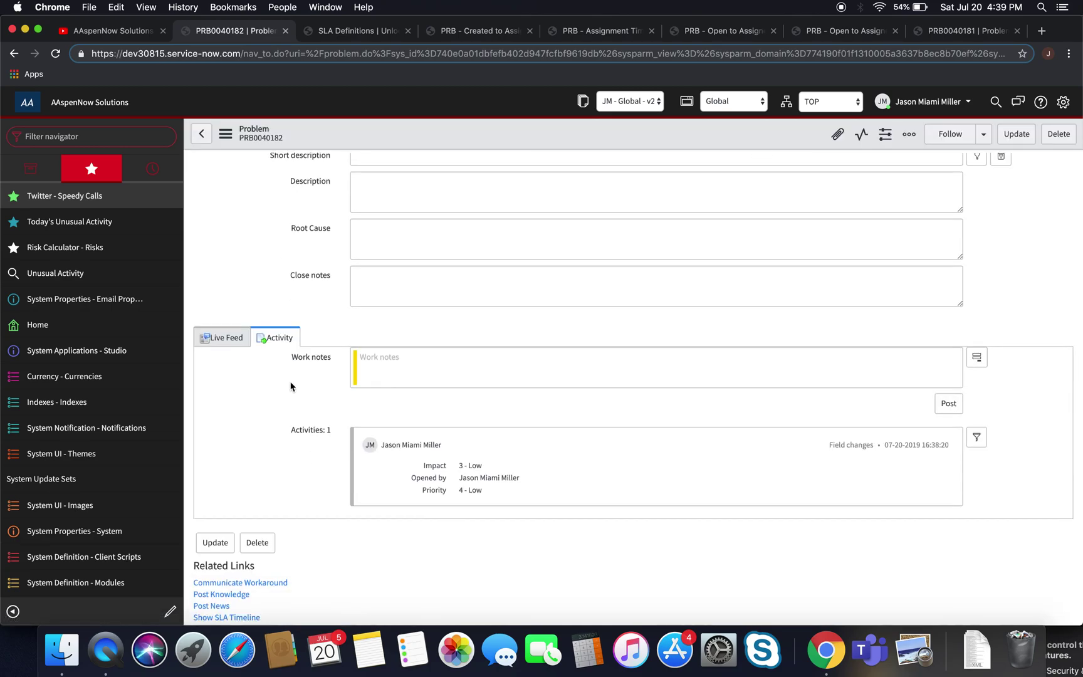
scroll(290, 387, down, 5)
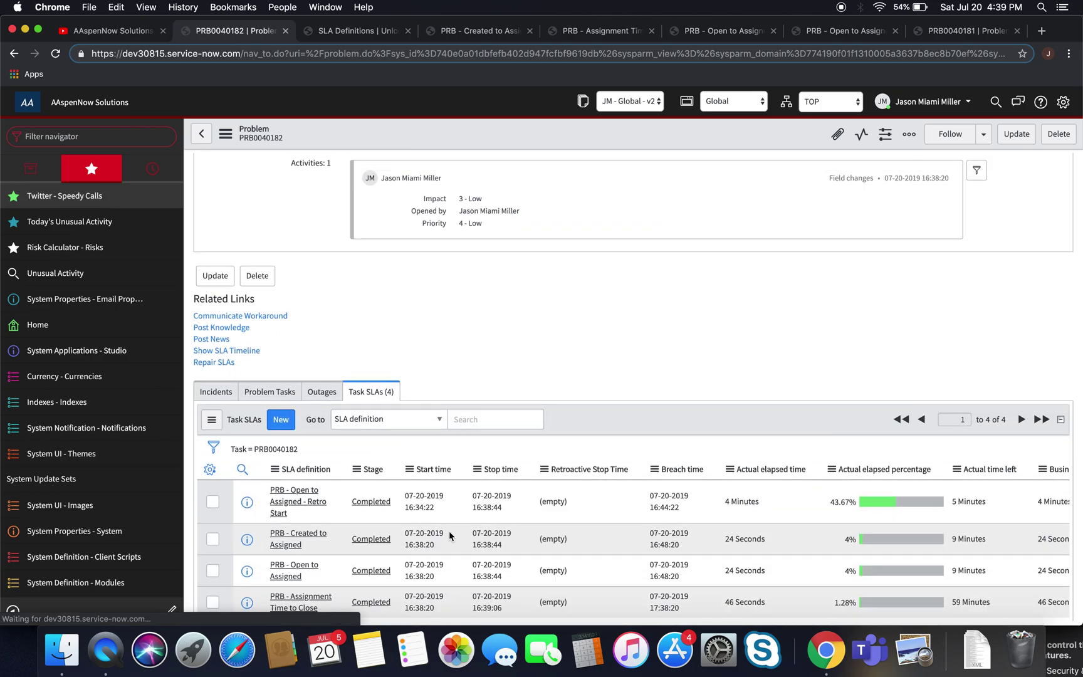
scroll(574, 531, down, 2)
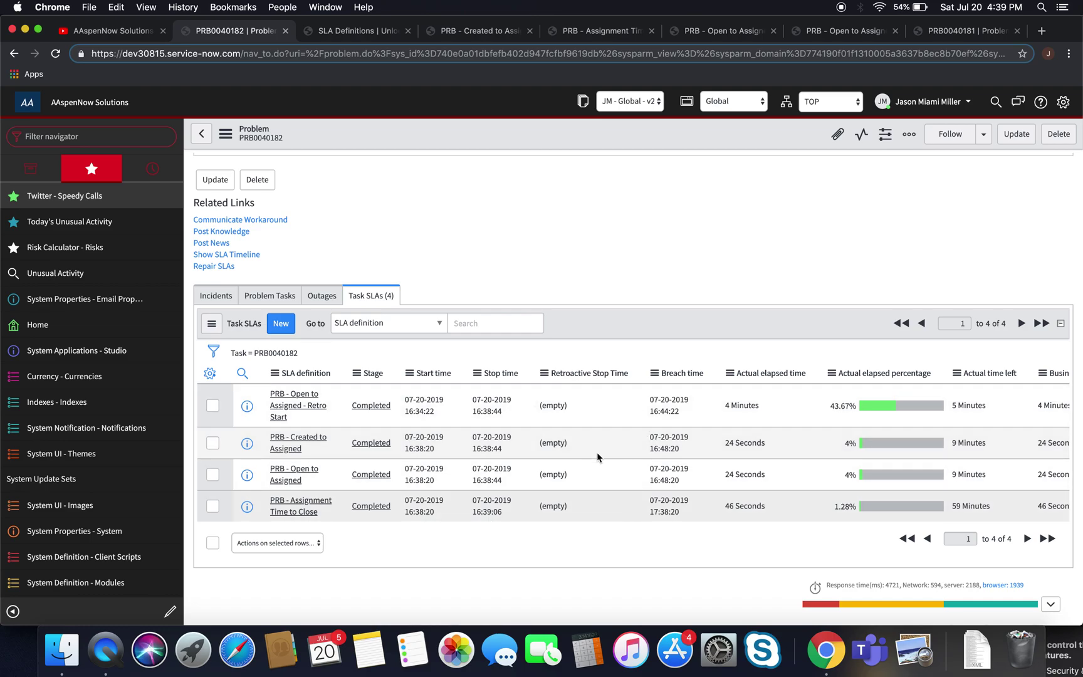
scroll(596, 456, up, 5)
scroll(596, 457, up, 10)
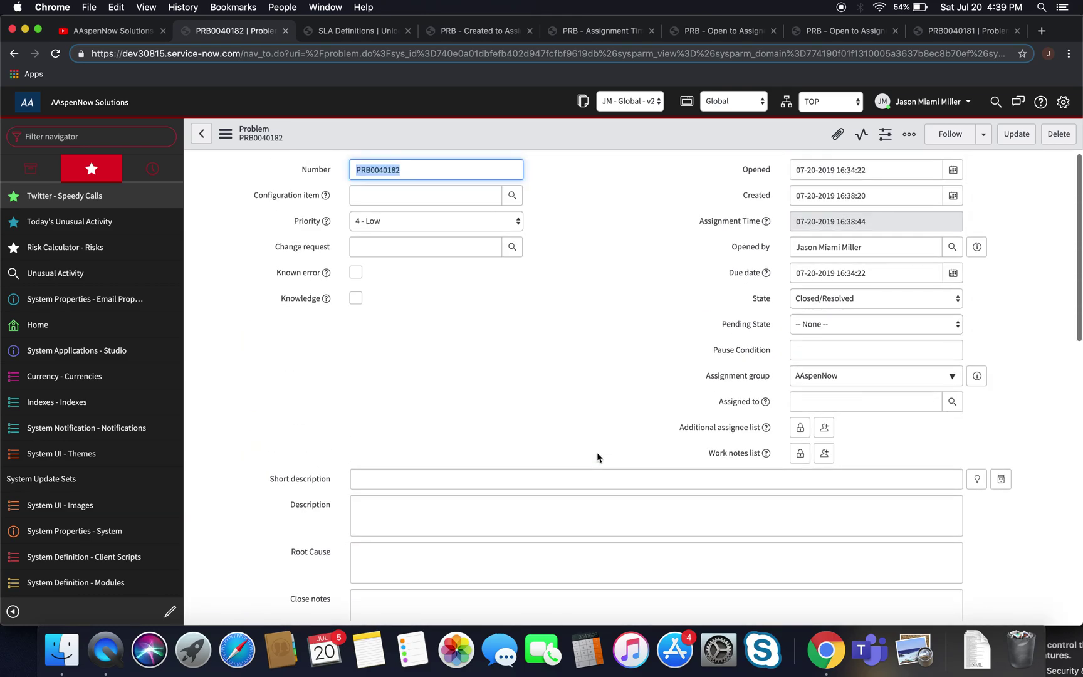